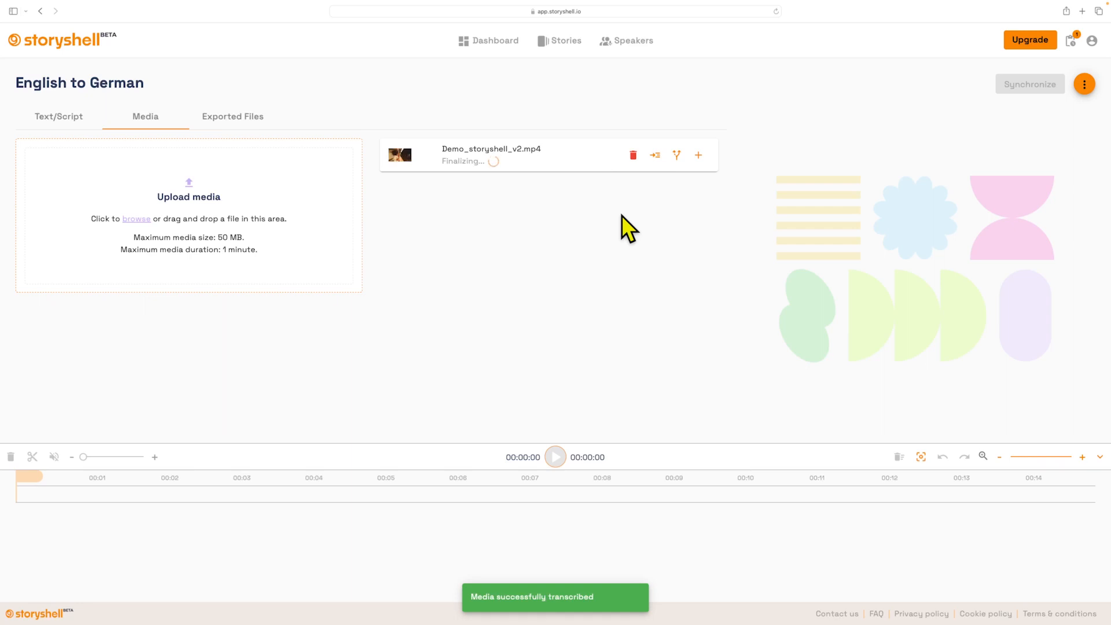
pyautogui.click(633, 154)
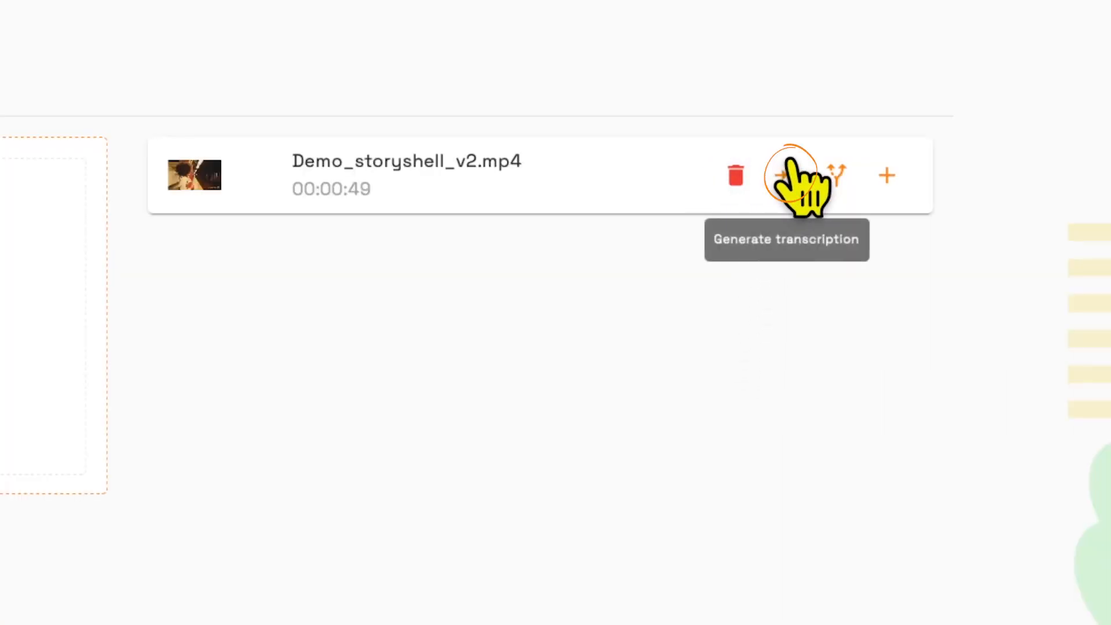
pyautogui.click(839, 173)
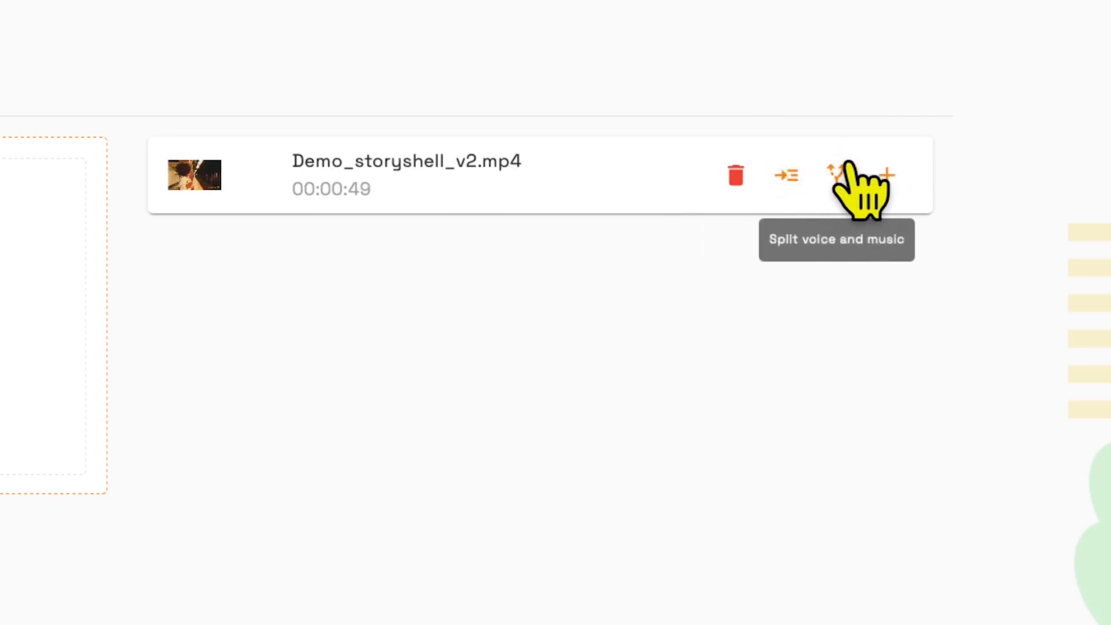
pyautogui.click(881, 171)
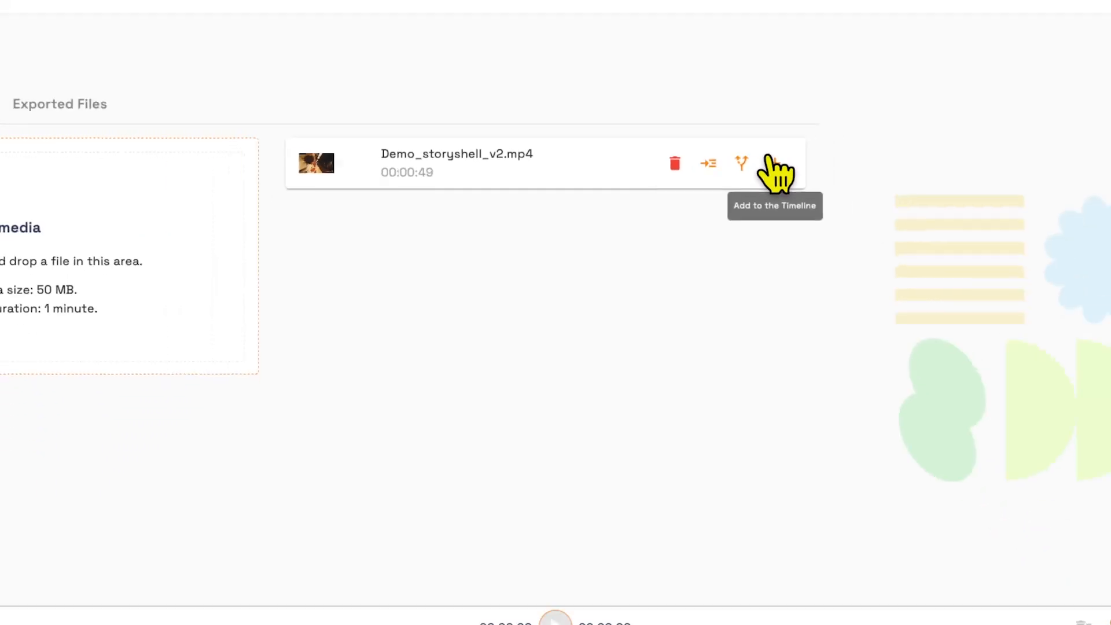
# - Preview the uploaded Demo_storyshell_v2.mp4 video and close the preview
pyautogui.click(212, 180)
pyautogui.click(551, 443)
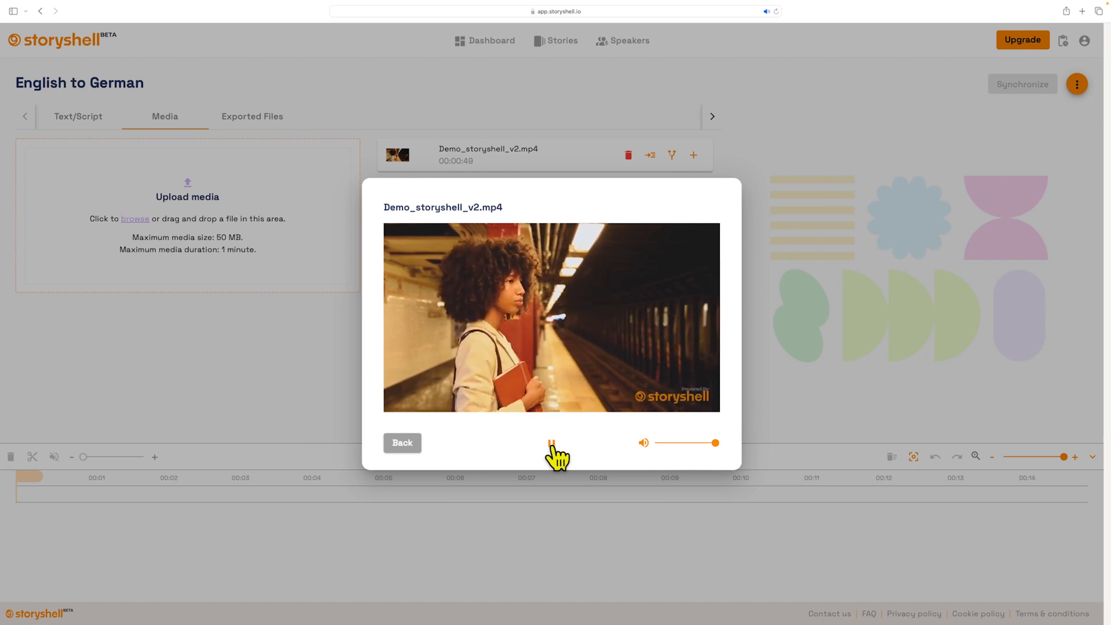
pyautogui.click(551, 443)
pyautogui.click(536, 486)
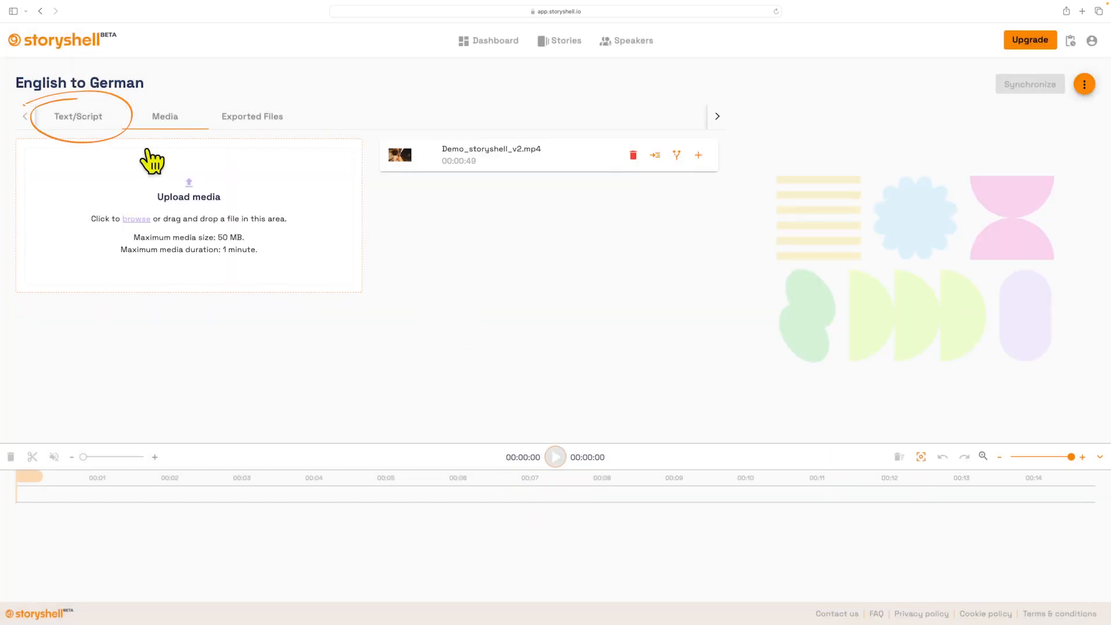
# - Review the transcribed English text blocks in the story's script
pyautogui.click(88, 118)
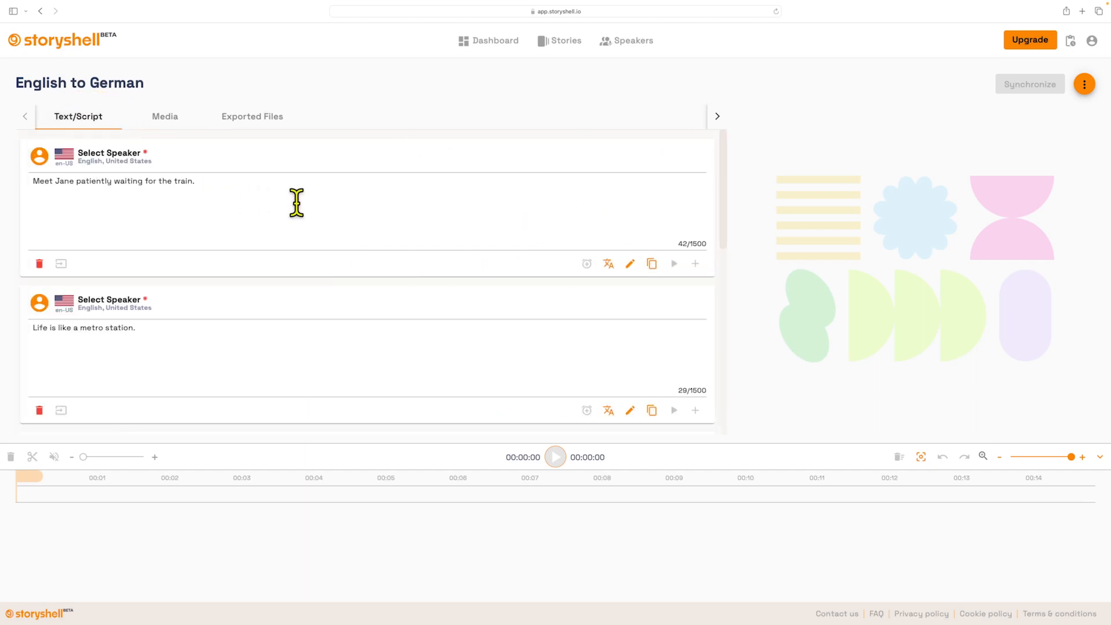
pyautogui.scroll(-5, 296, 203)
pyautogui.scroll(-3, 325, 276)
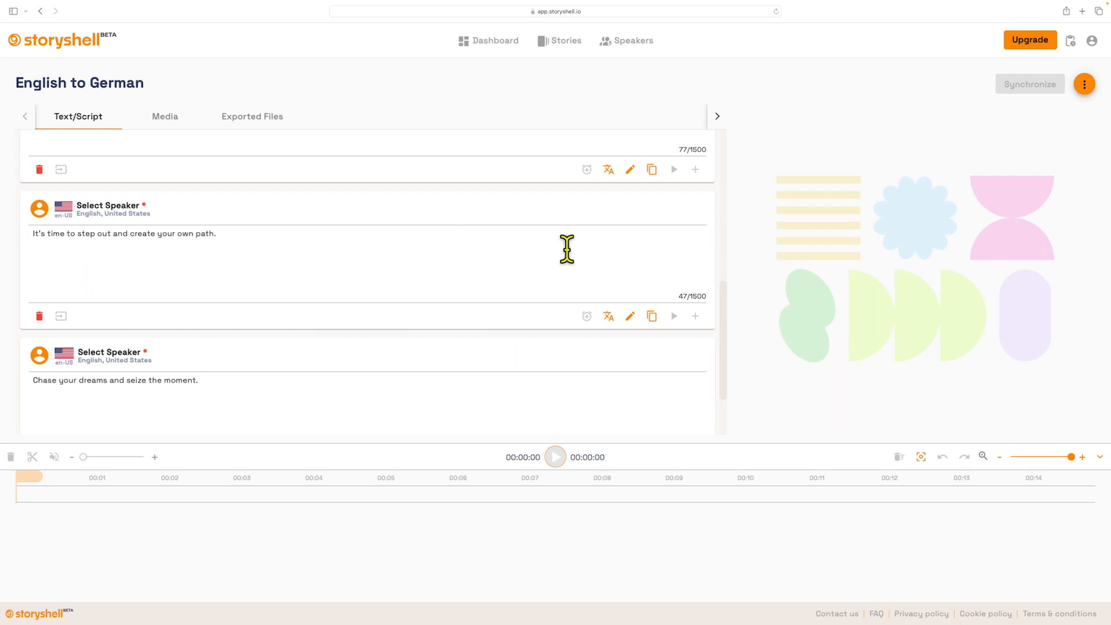
# - Translate the English to German story into German (Germany) as a new story and check the running jobs
pyautogui.click(1084, 84)
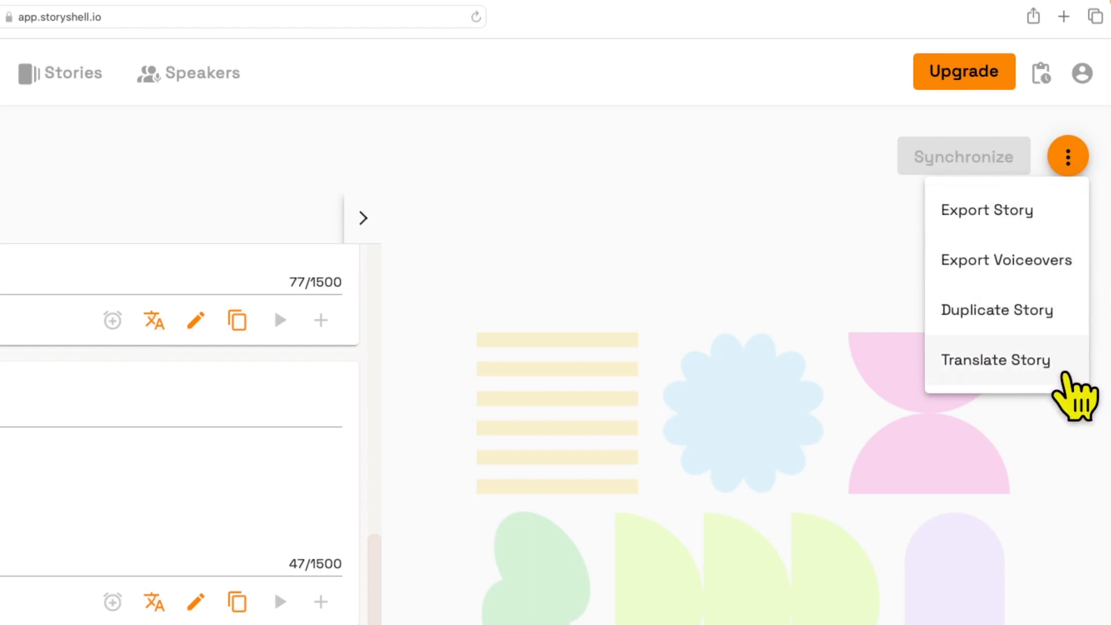
pyautogui.click(1063, 371)
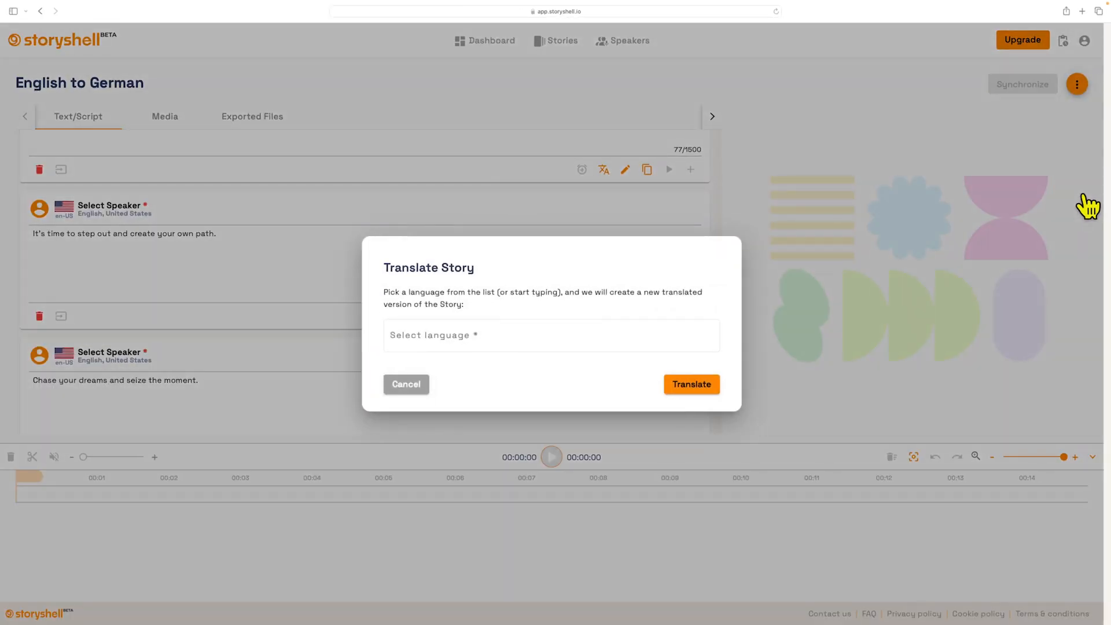
pyautogui.click(531, 332)
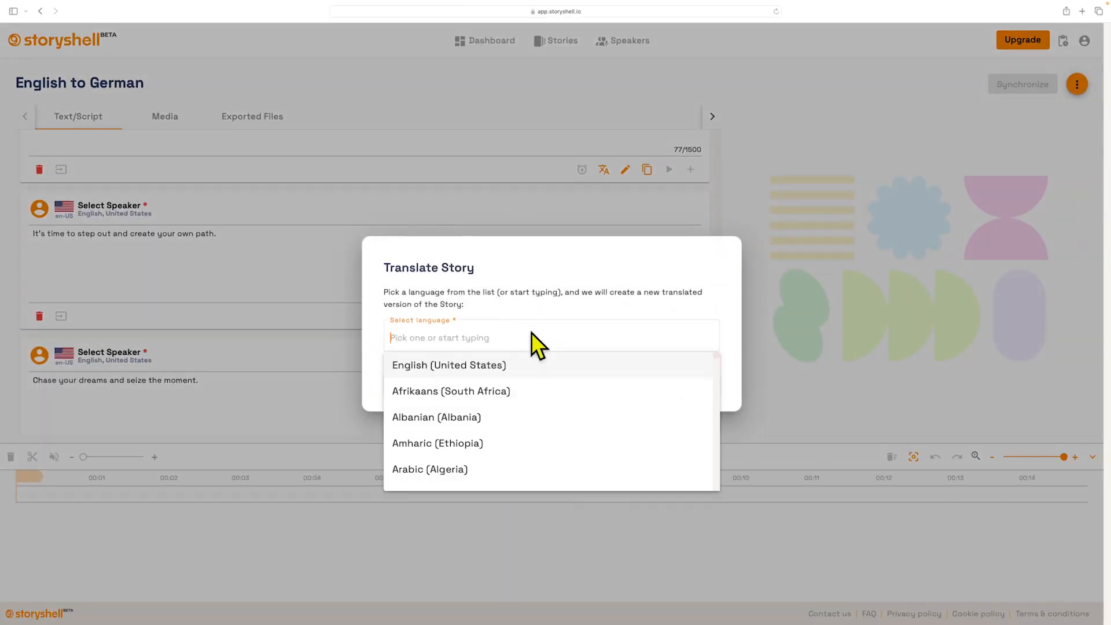
pyautogui.write('germ')
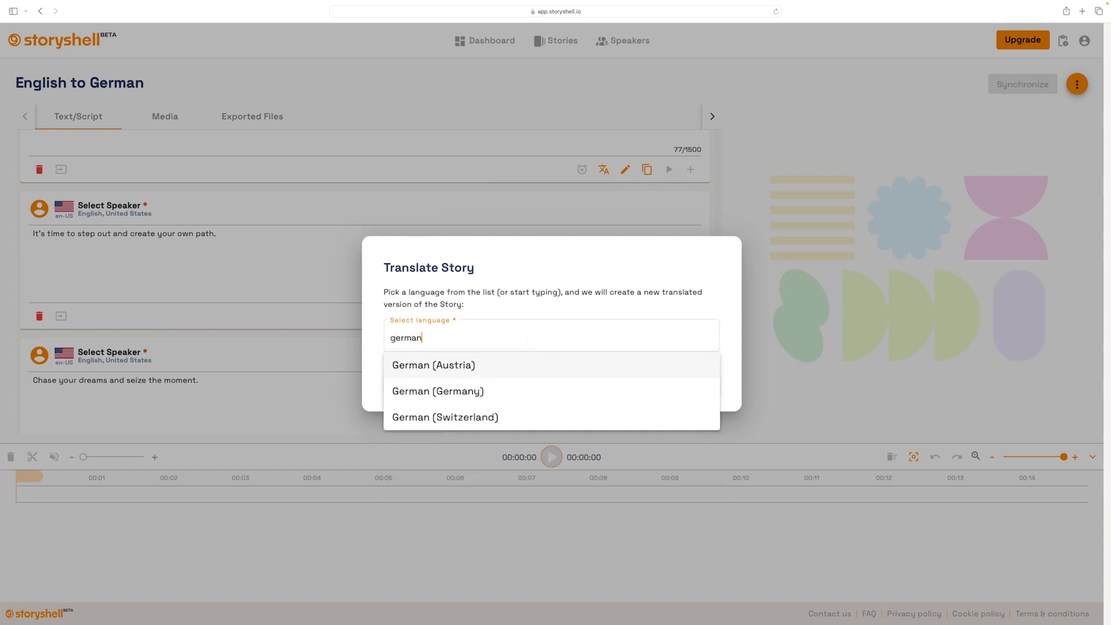
pyautogui.write('an')
pyautogui.click(549, 393)
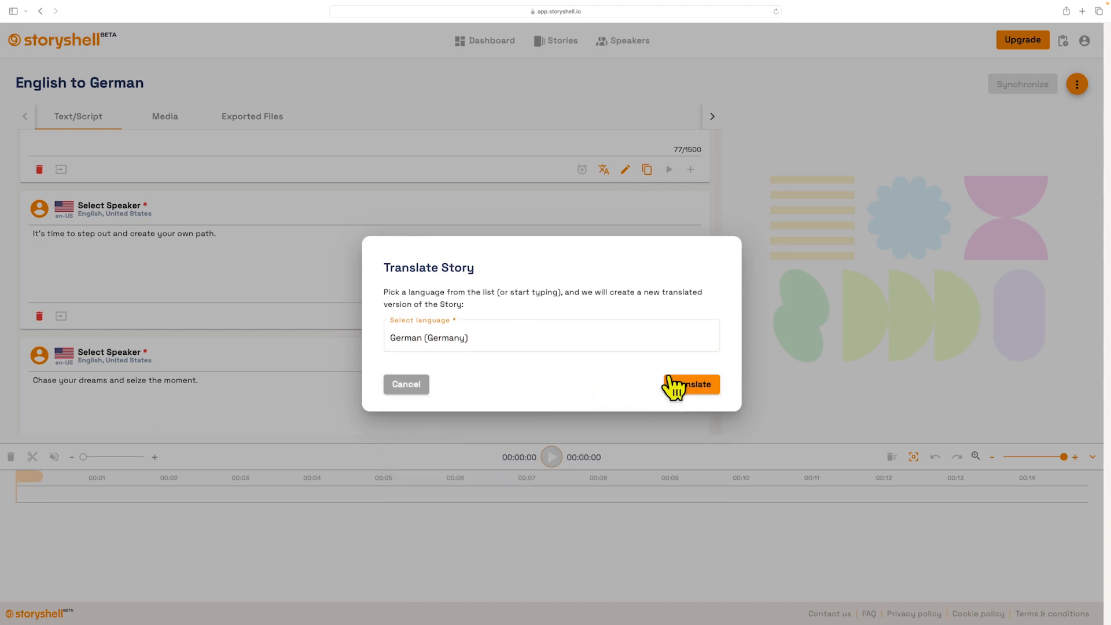
pyautogui.click(681, 387)
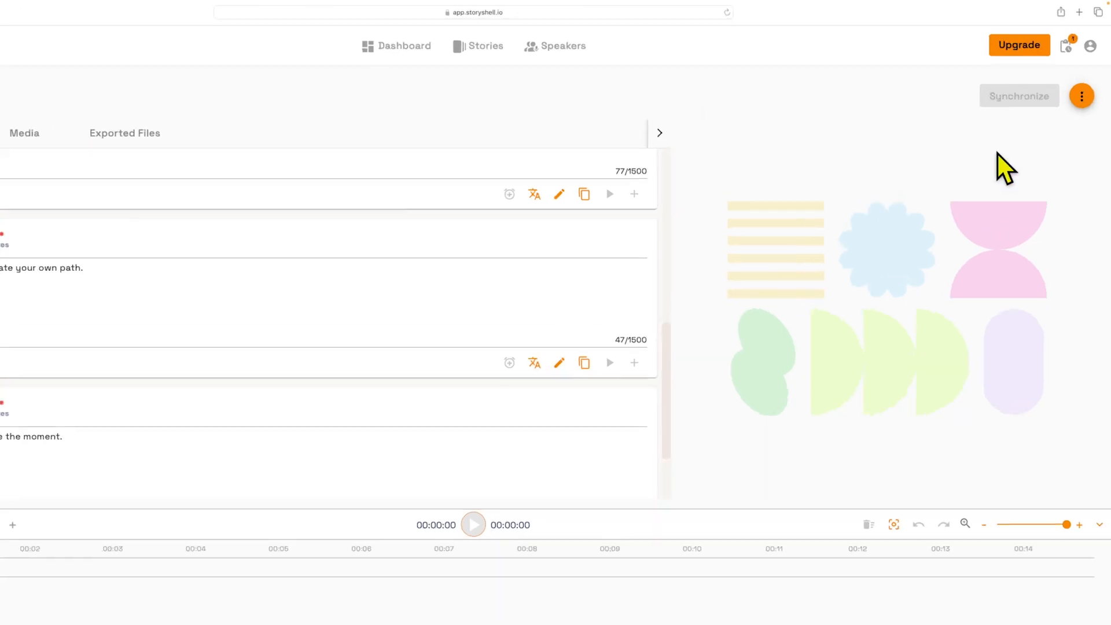
pyautogui.click(1071, 40)
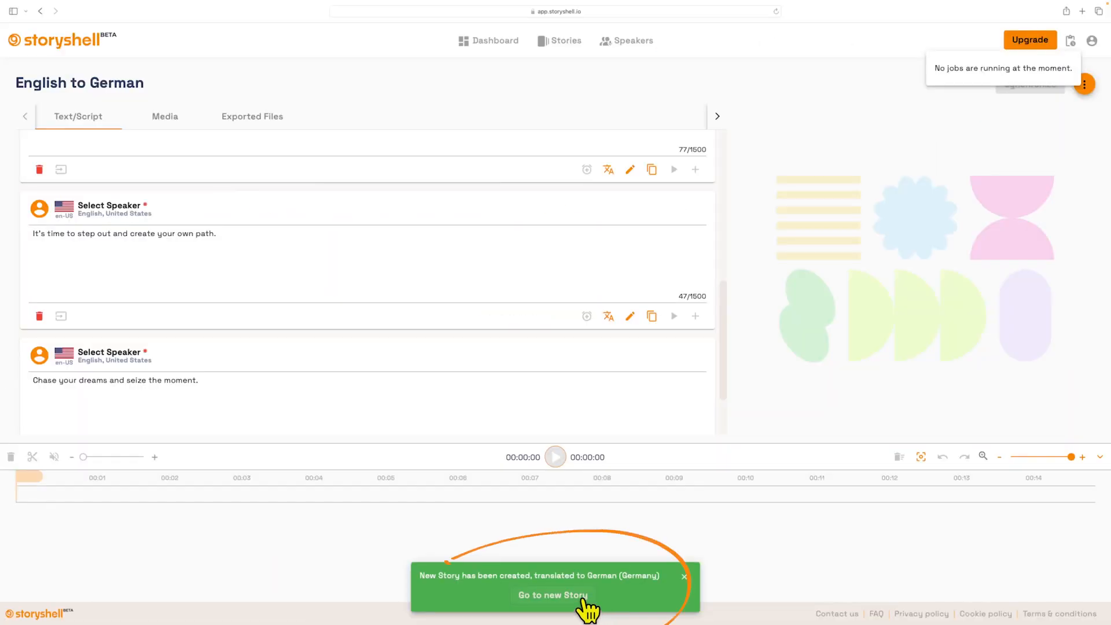
# - Open the newly translated [de-DE] English to German story and look through its German script
pyautogui.click(583, 598)
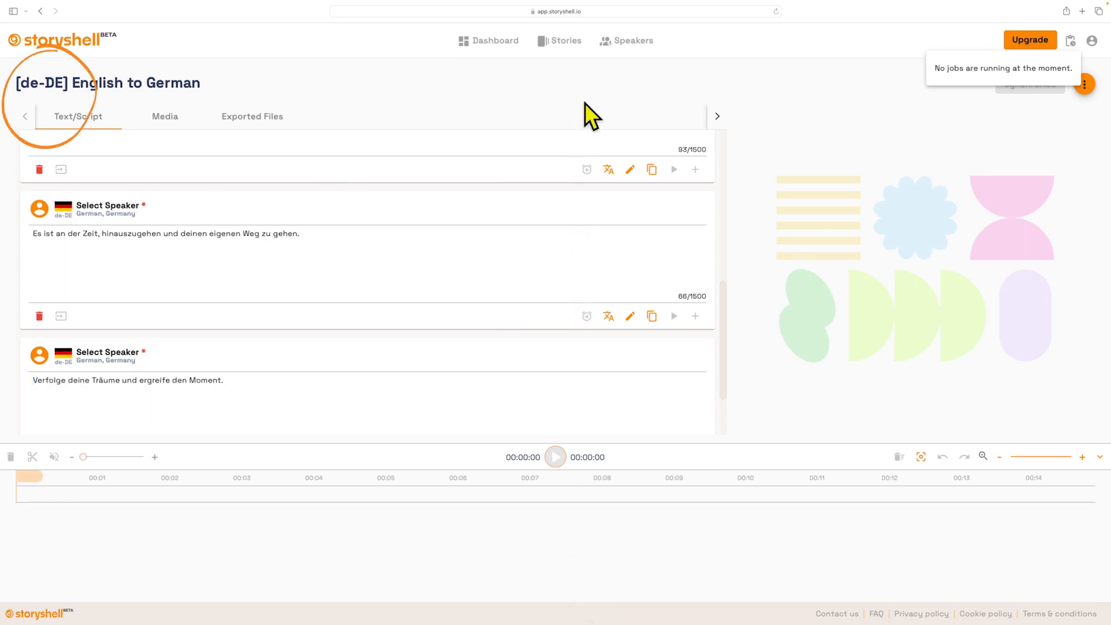
pyautogui.click(550, 41)
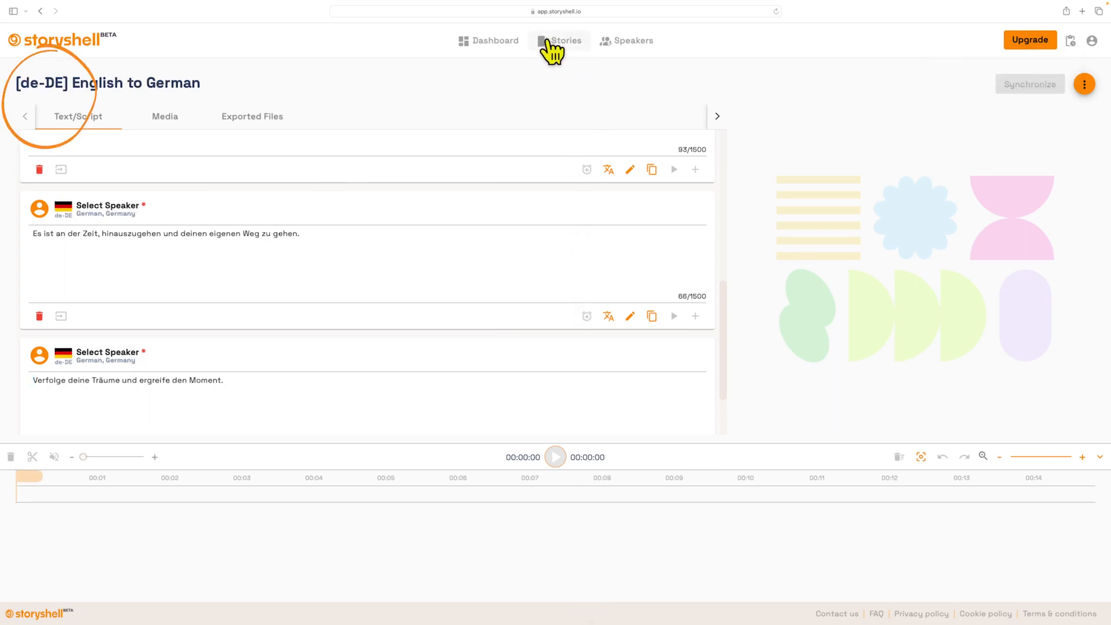
pyautogui.click(51, 204)
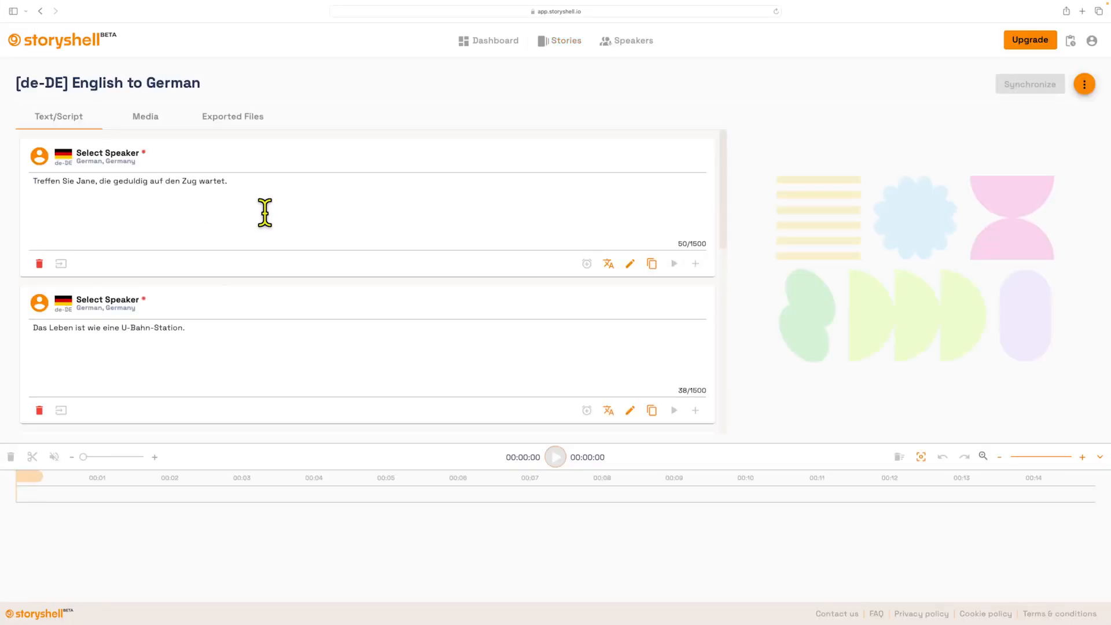
pyautogui.scroll(-5, 317, 189)
pyautogui.scroll(5, 317, 190)
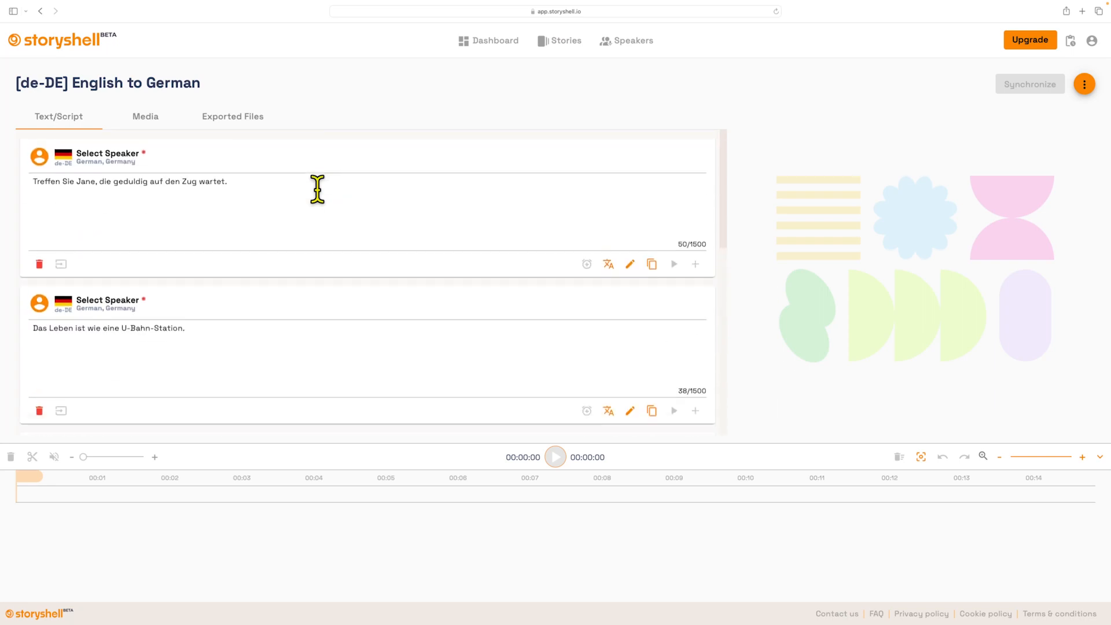
# - Assign the German voice Conrad as speaker and apply it to all of the story's texts
pyautogui.click(137, 168)
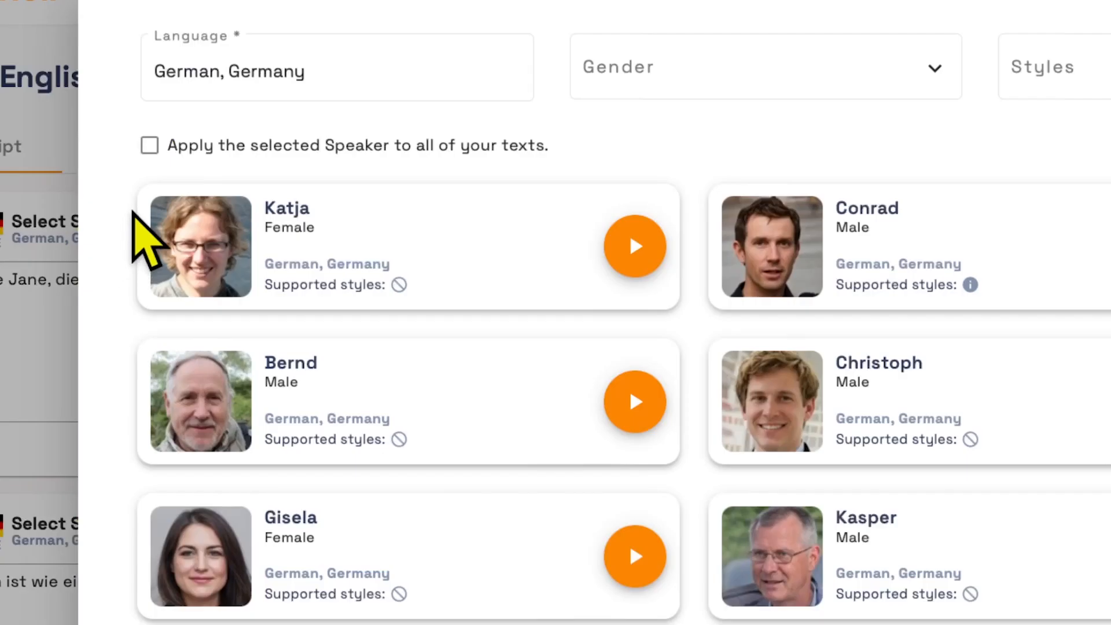
pyautogui.click(150, 145)
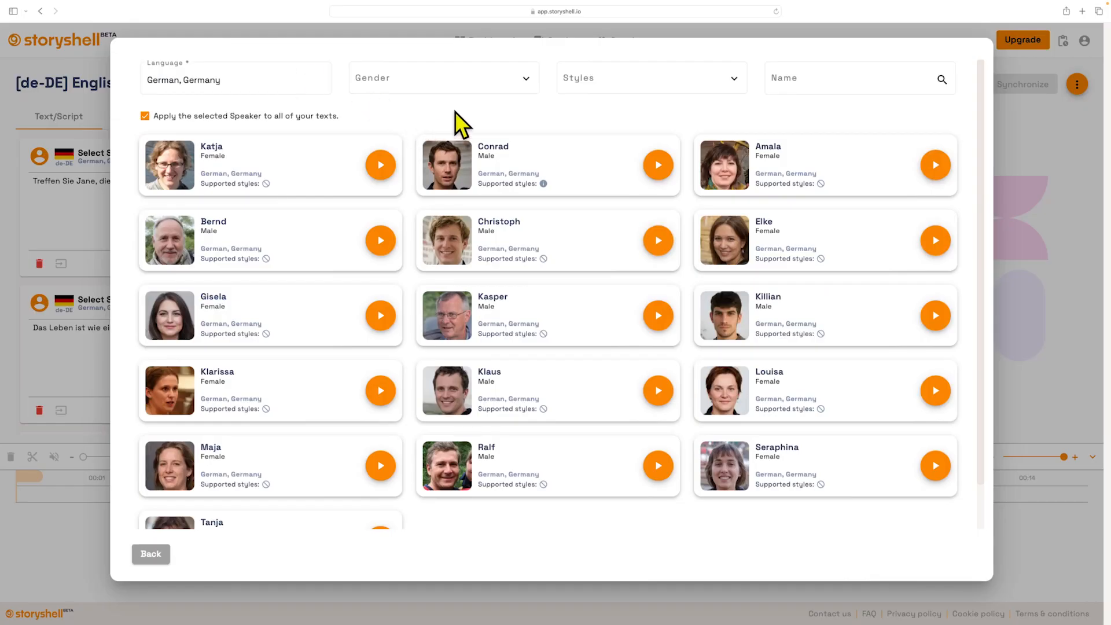
pyautogui.click(600, 164)
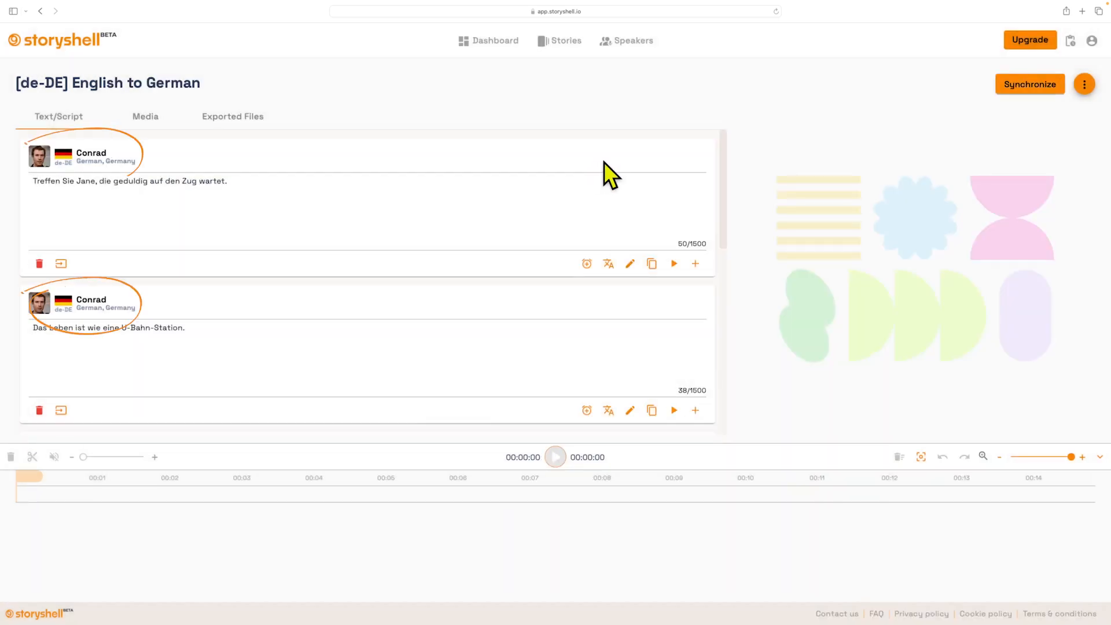
# - Add Demo_storyshell_v2.mp4 to the timeline and synchronize the German voiceovers with it
pyautogui.click(157, 122)
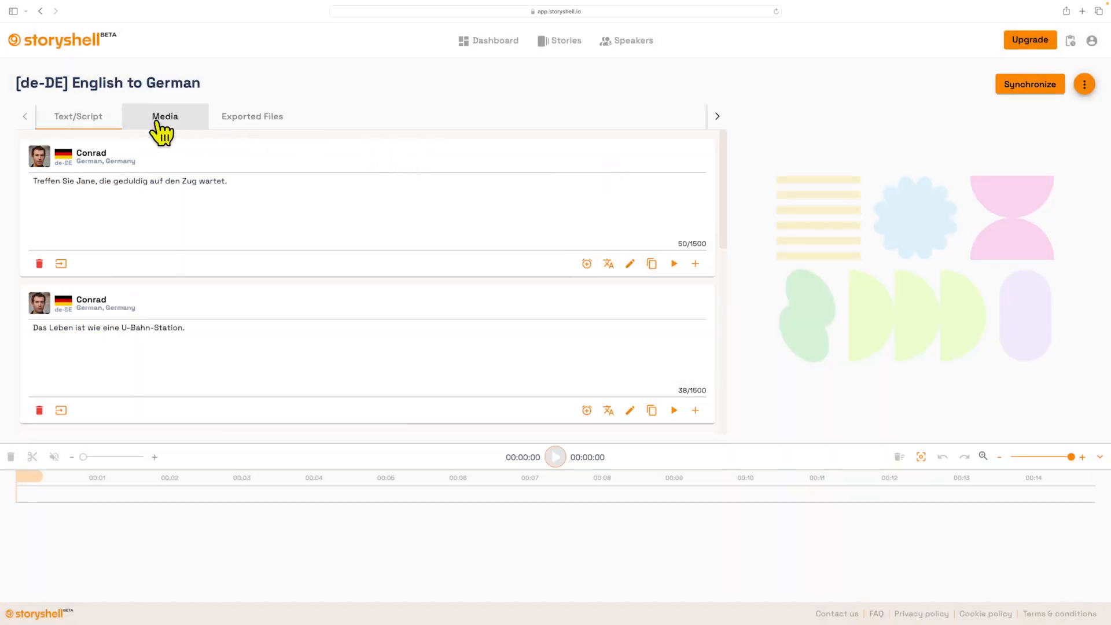
pyautogui.click(699, 155)
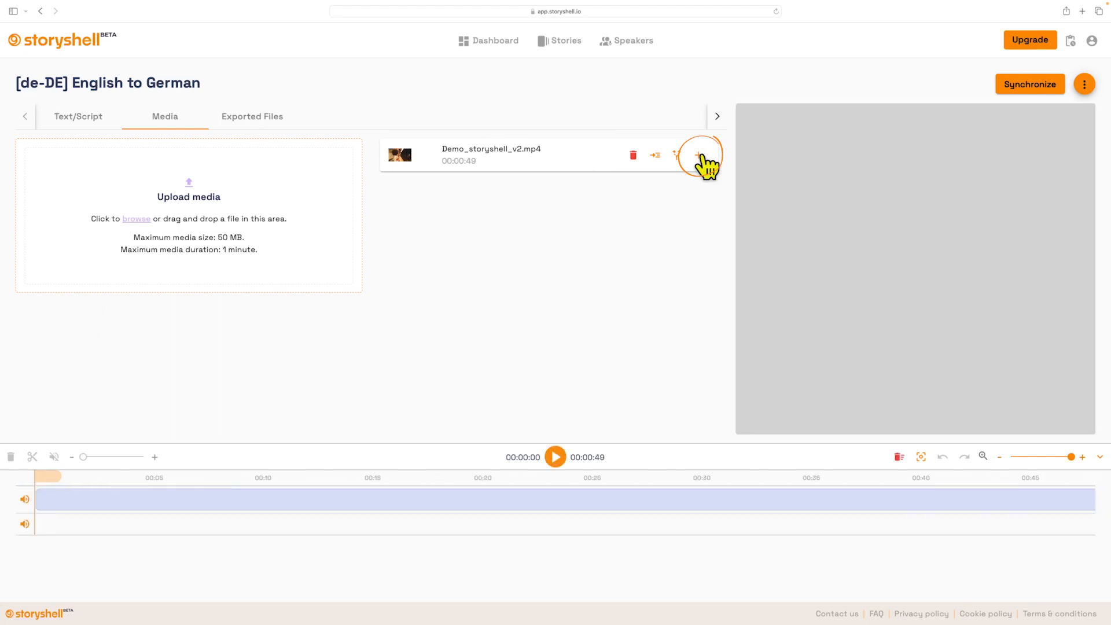
pyautogui.click(99, 121)
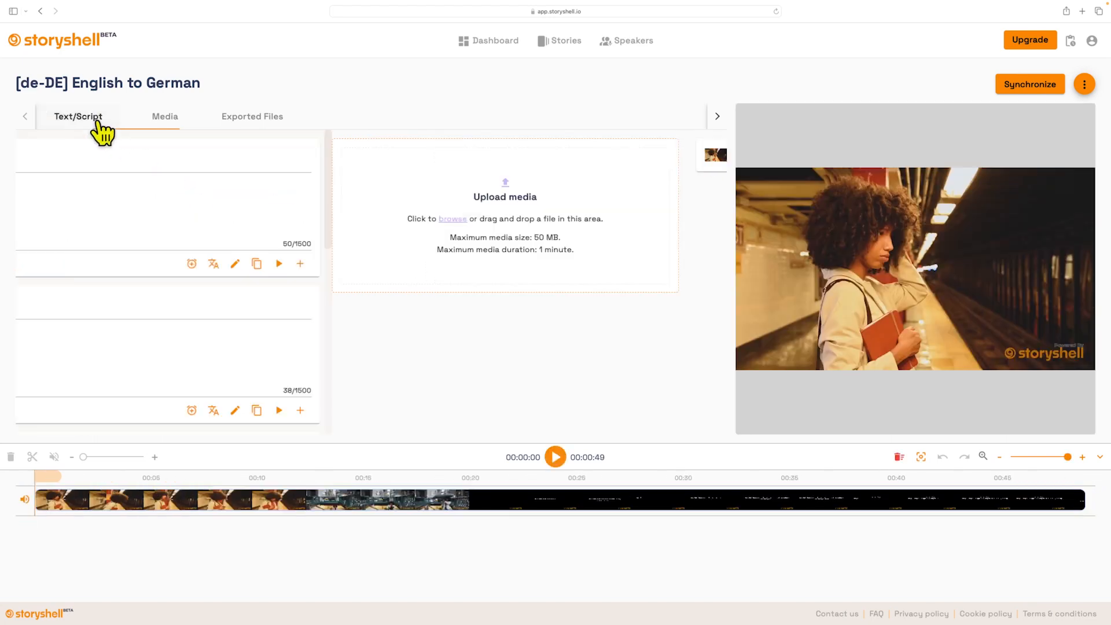
pyautogui.click(1002, 86)
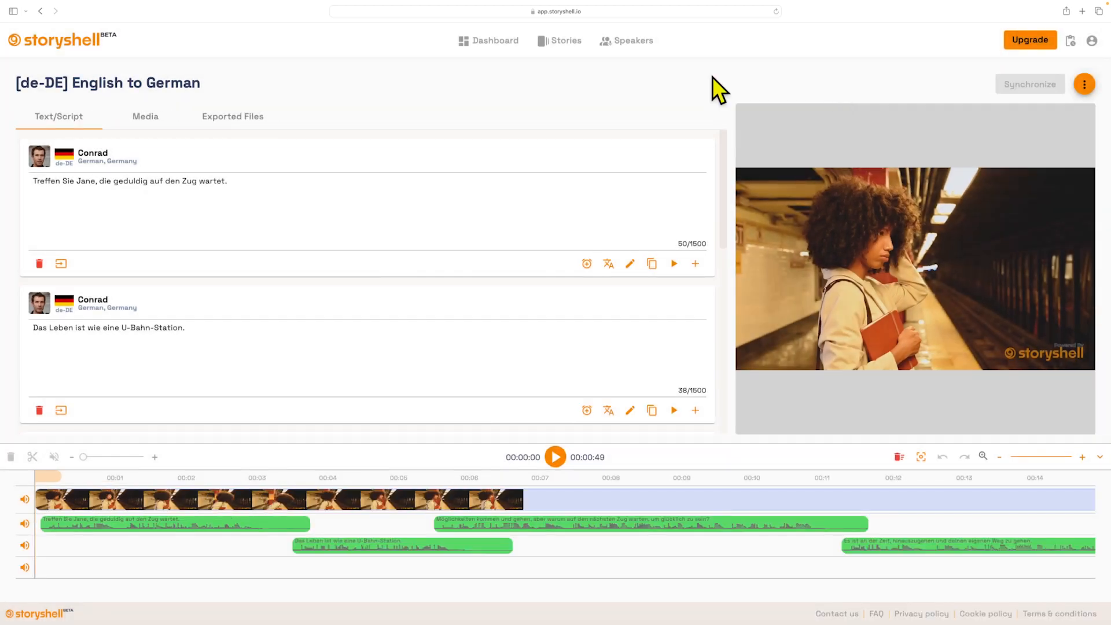
# - Mute the original video track during playback and move the "Das Leben ist wie eine U-Bahn-Station" voiceover about 0.3 seconds earlier
pyautogui.click(556, 457)
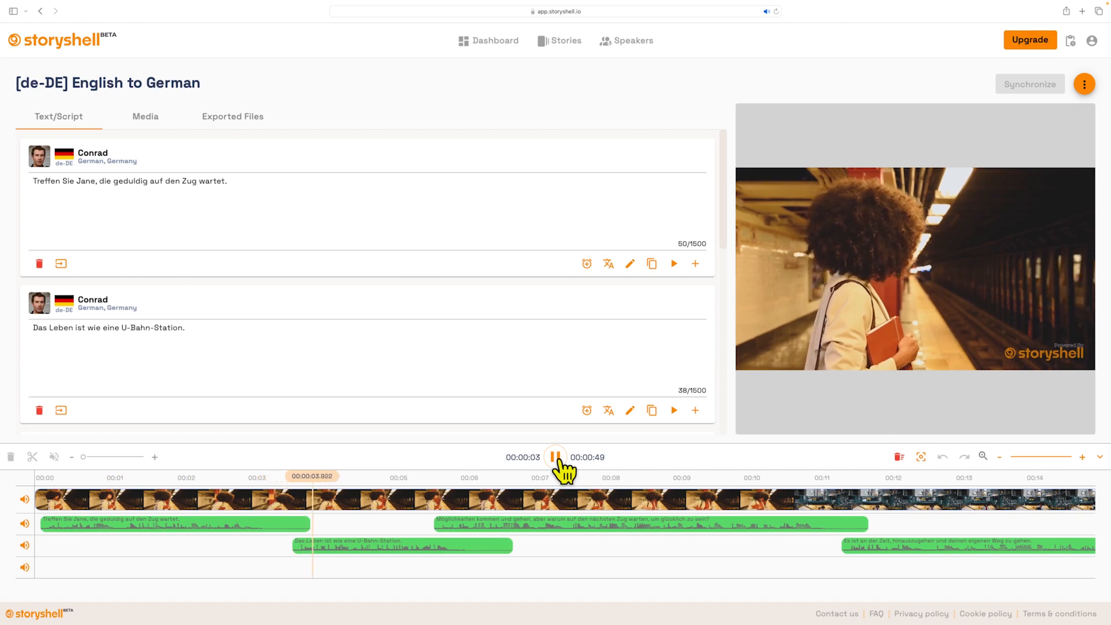
pyautogui.click(556, 457)
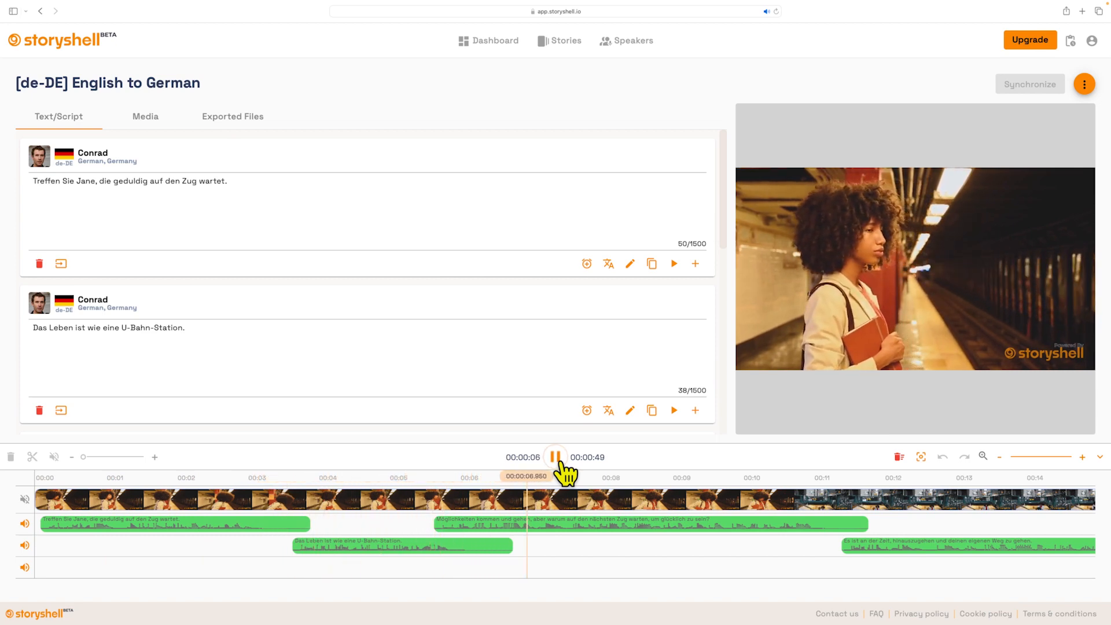
pyautogui.click(556, 457)
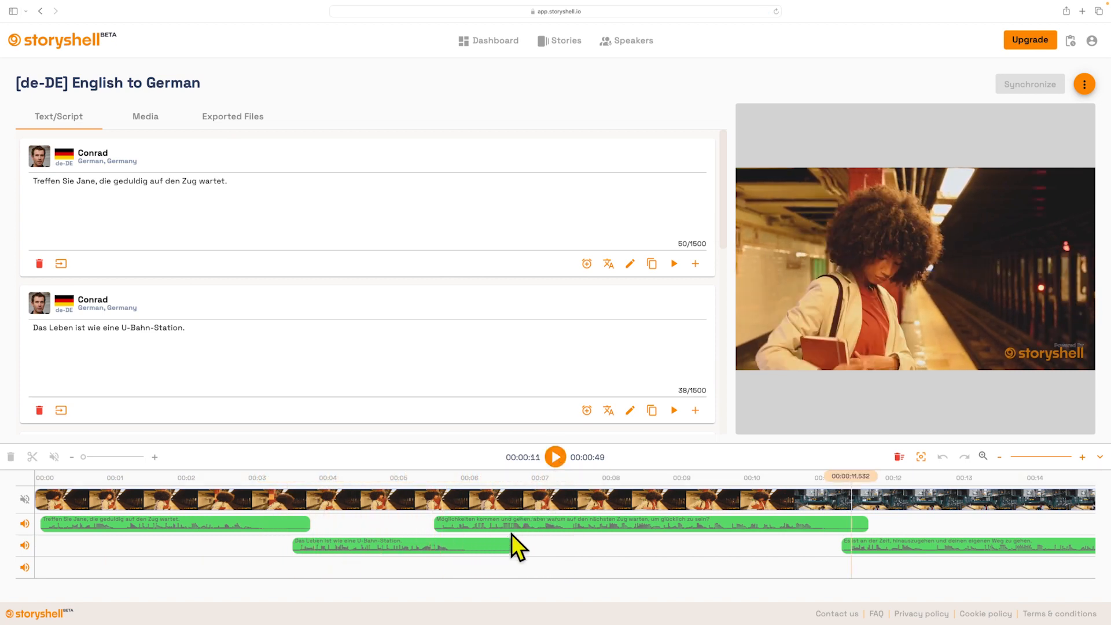
pyautogui.moveTo(510, 540); pyautogui.dragTo(479, 544)
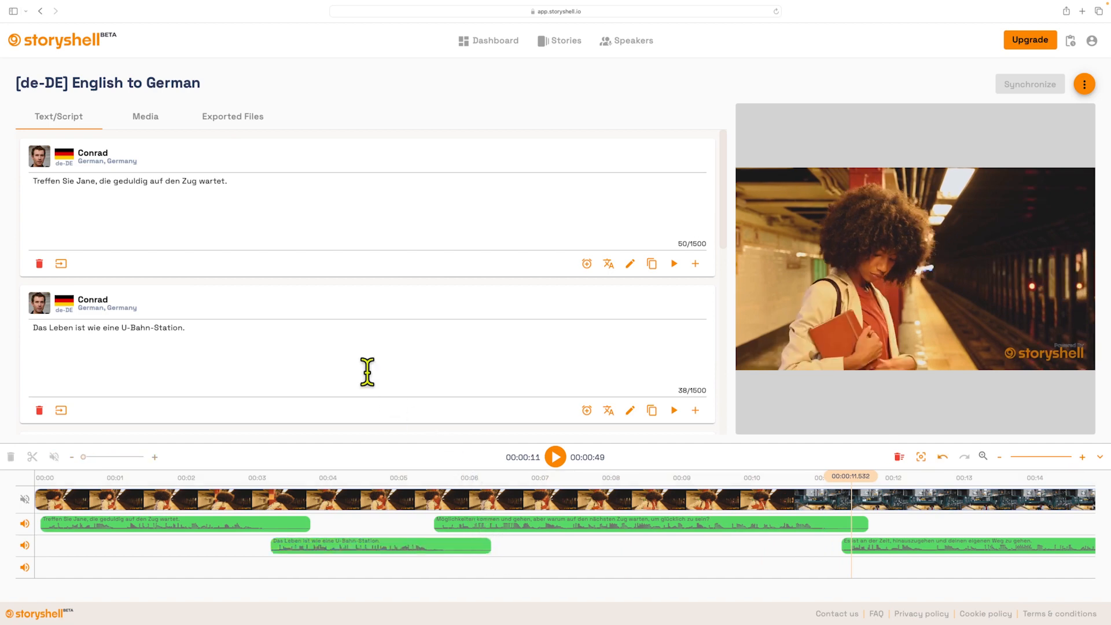
# - Split voice and music of Demo_storyshell_v2.mp4 and add the separated sound track to the timeline
pyautogui.click(152, 120)
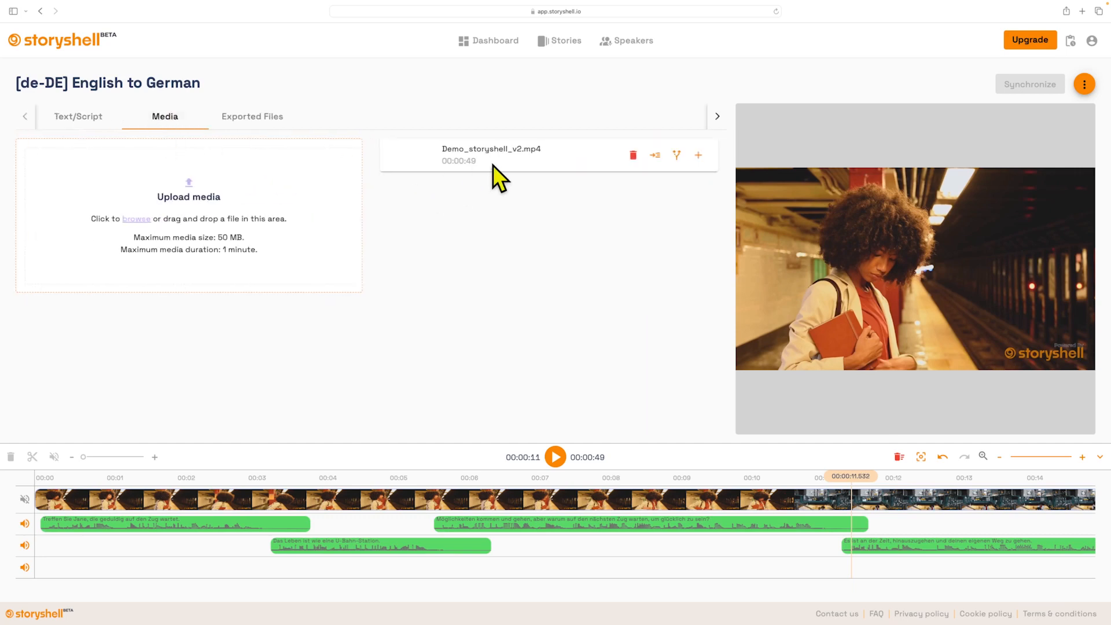
pyautogui.click(679, 154)
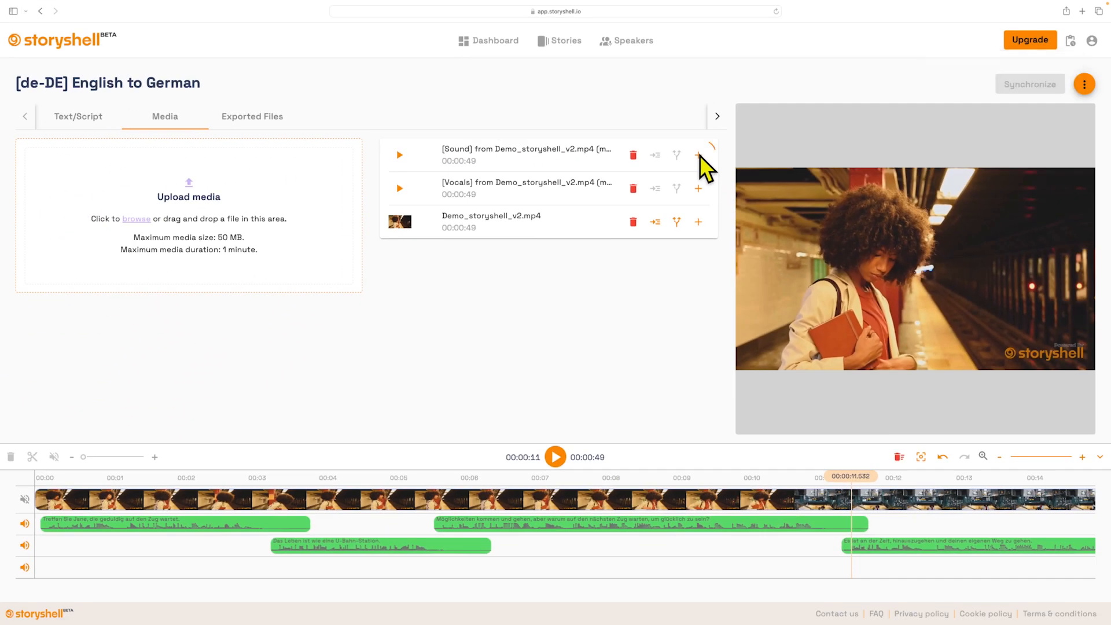
pyautogui.click(698, 155)
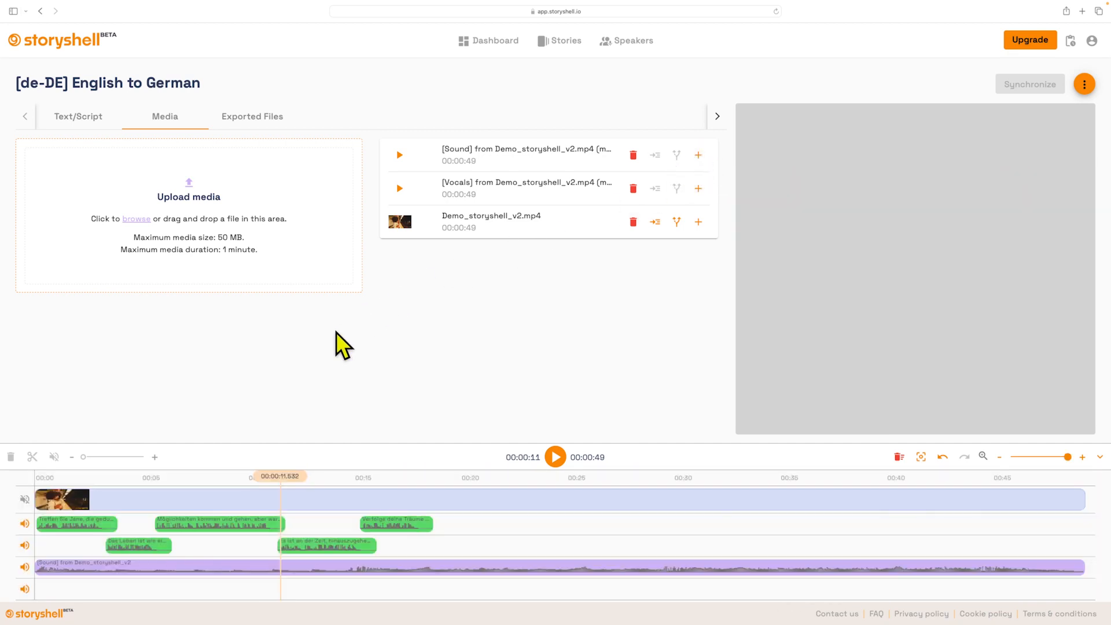
# - Play the dubbed video with its background sound from the start of the timeline, stopping at about 18 seconds
pyautogui.click(47, 475)
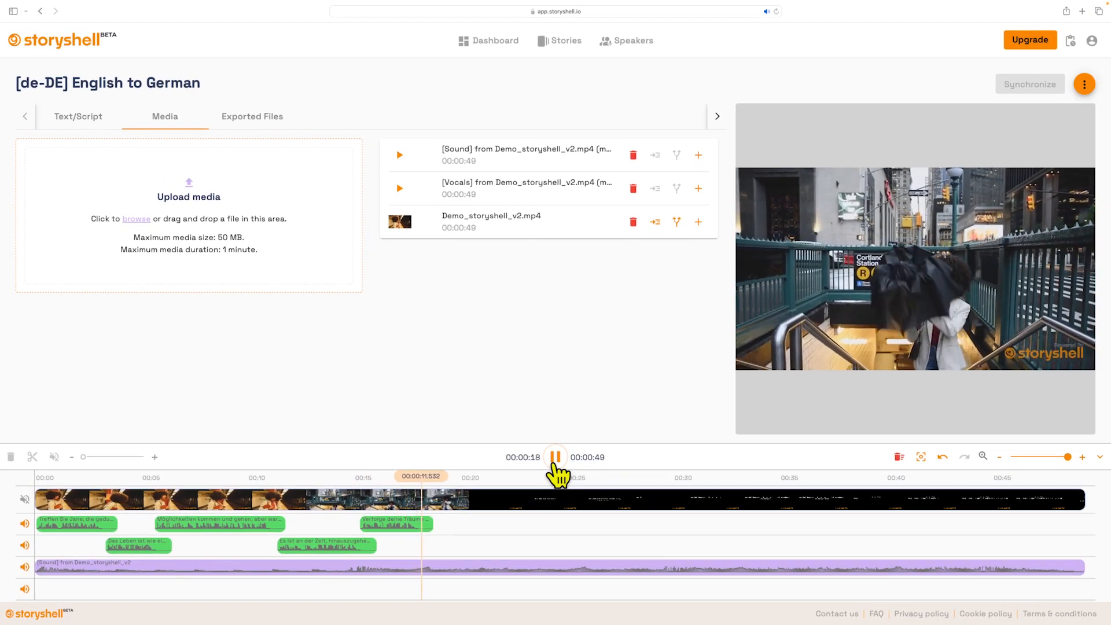
pyautogui.click(555, 459)
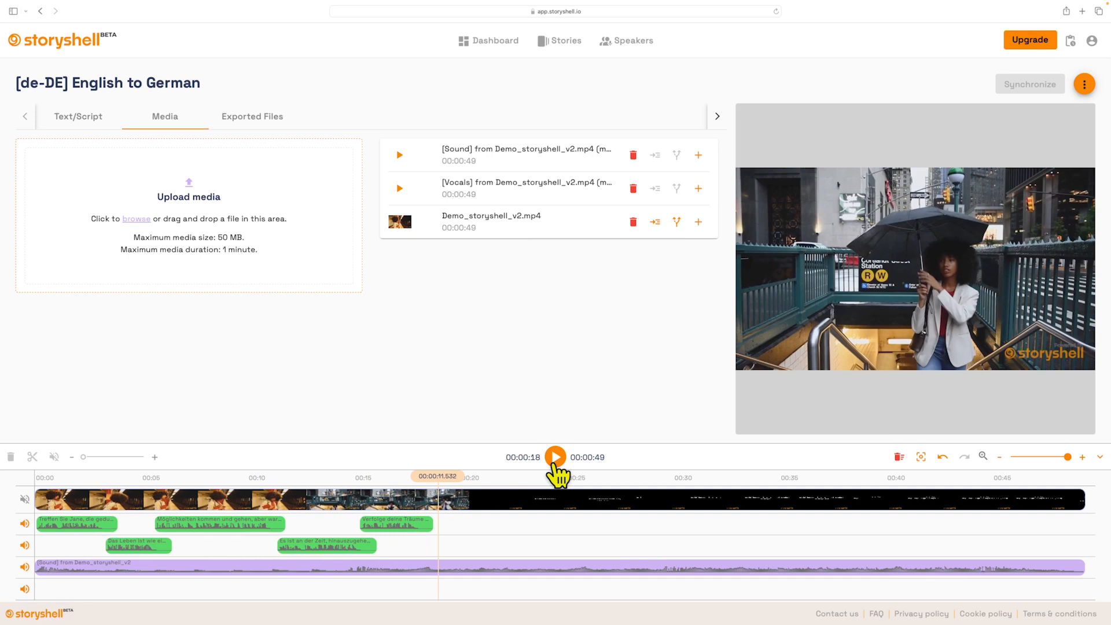
# - Translate the German story into Spanish (Spain) as a new story and open that new story
pyautogui.click(1088, 87)
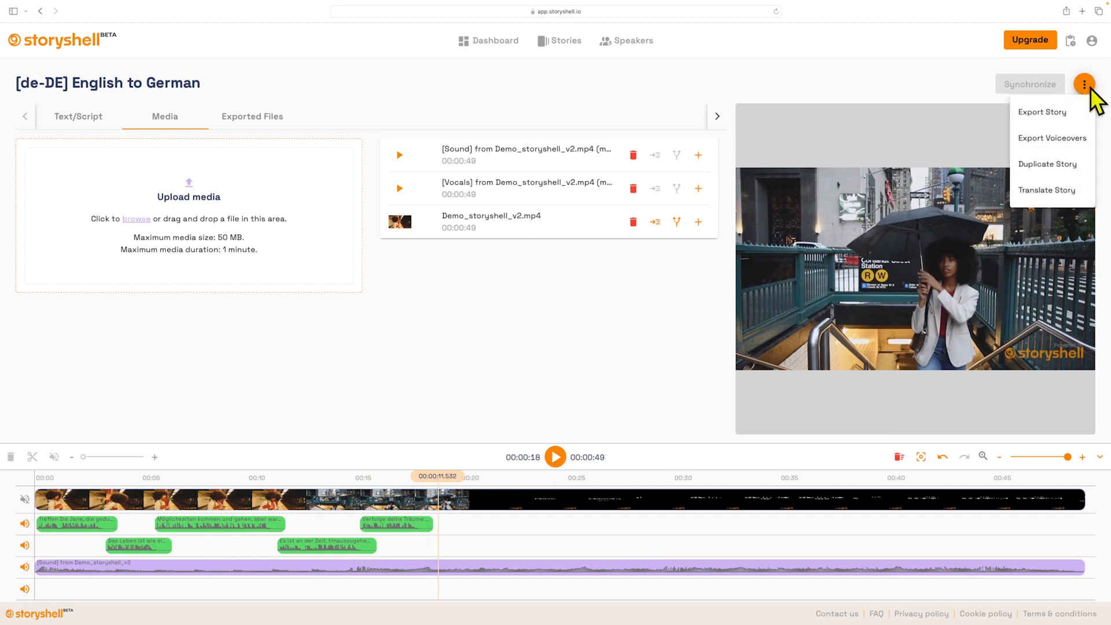
pyautogui.click(1062, 190)
pyautogui.click(551, 326)
pyautogui.write('span')
pyautogui.scroll(-5, 560, 428)
pyautogui.click(564, 414)
pyautogui.click(679, 387)
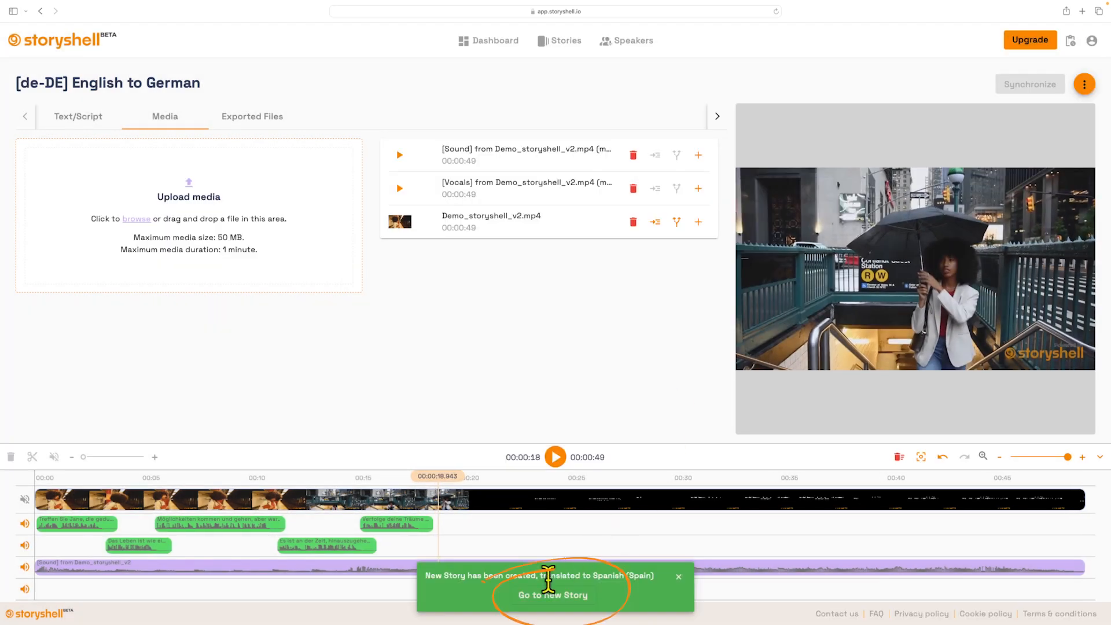
pyautogui.click(556, 596)
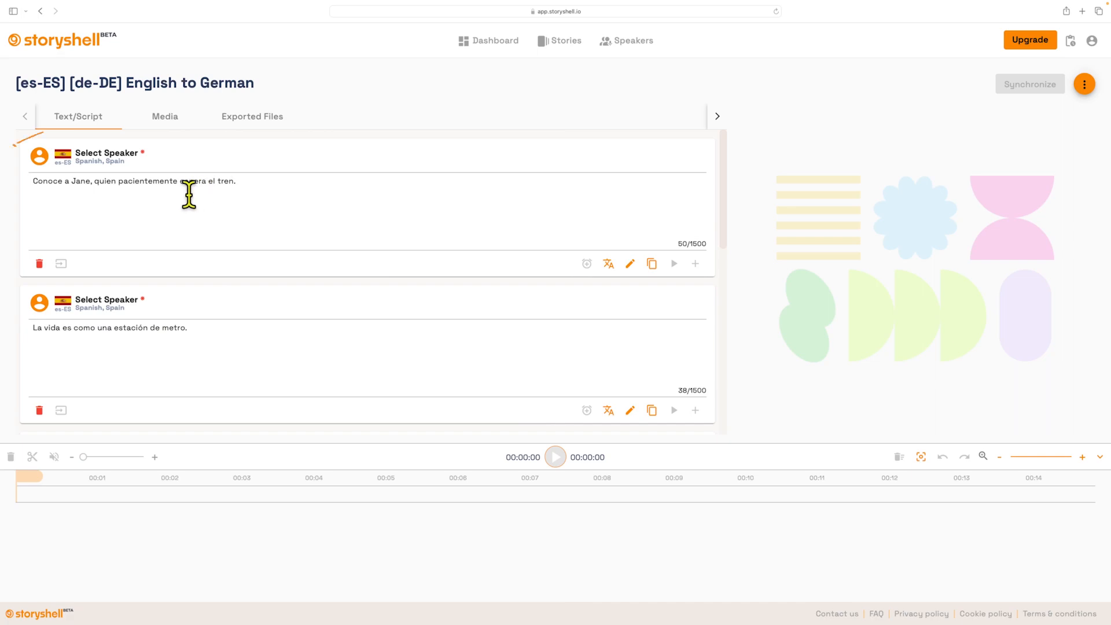
# - Assign the Spanish speaker Lia to all texts of the story
pyautogui.click(132, 164)
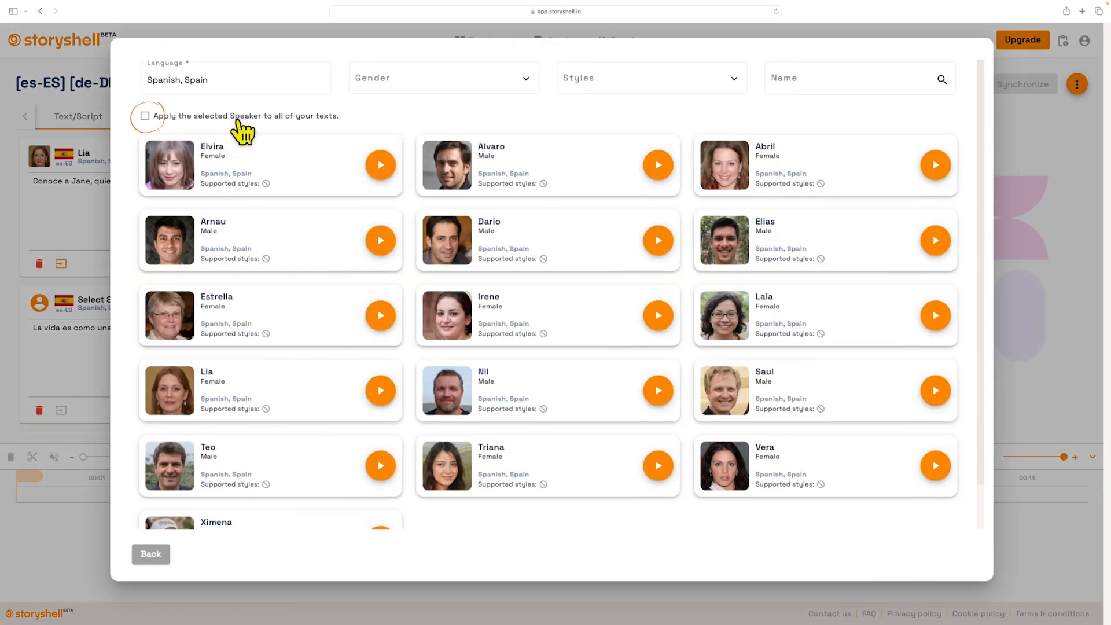
pyautogui.click(237, 118)
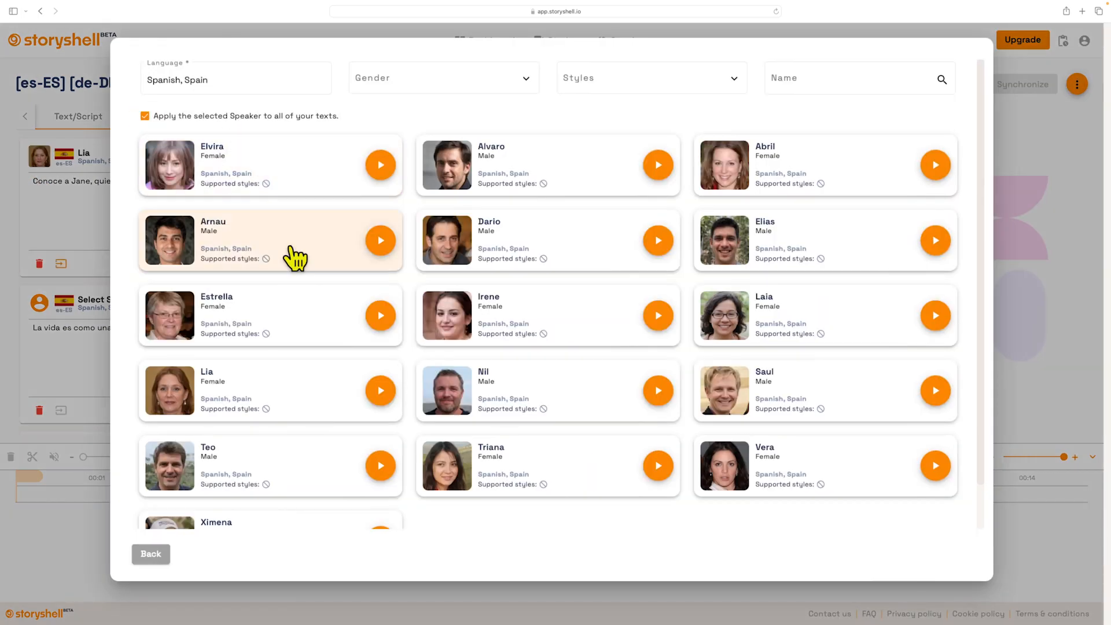
pyautogui.click(310, 388)
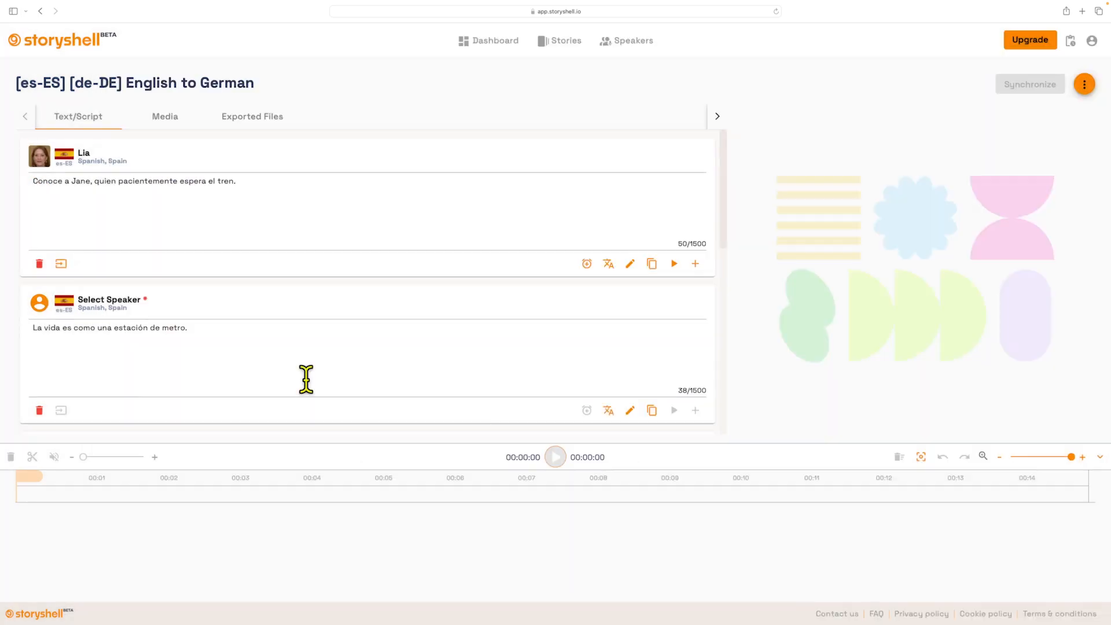
# - Add Demo_storyshell_v2.mp4 and its separated sound track to the timeline and synchronize the Spanish voiceovers with them
pyautogui.click(179, 120)
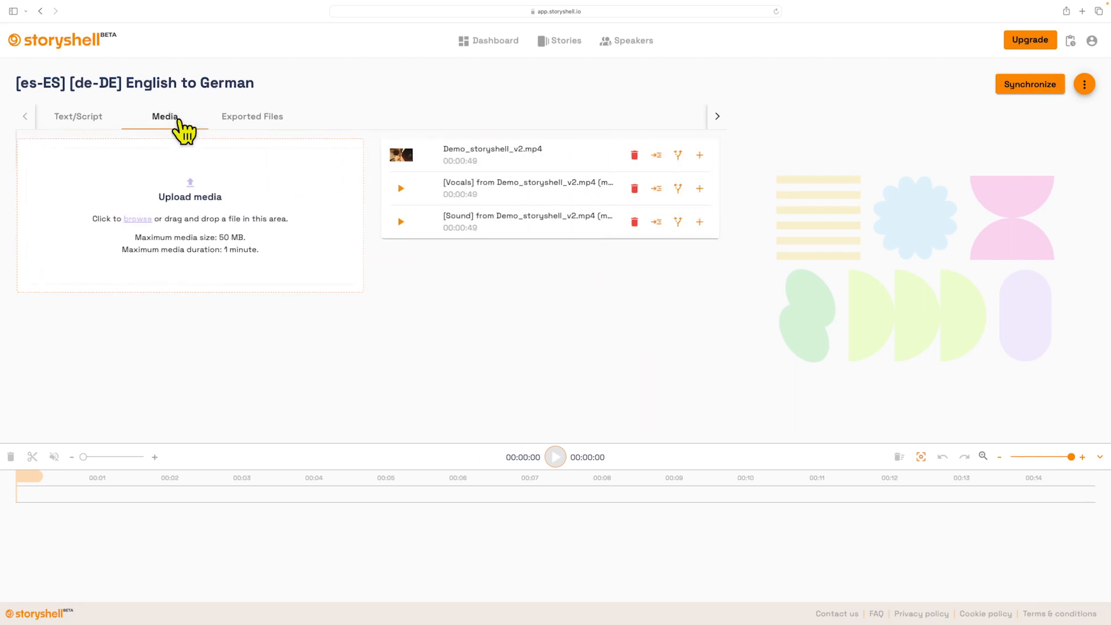
pyautogui.click(699, 155)
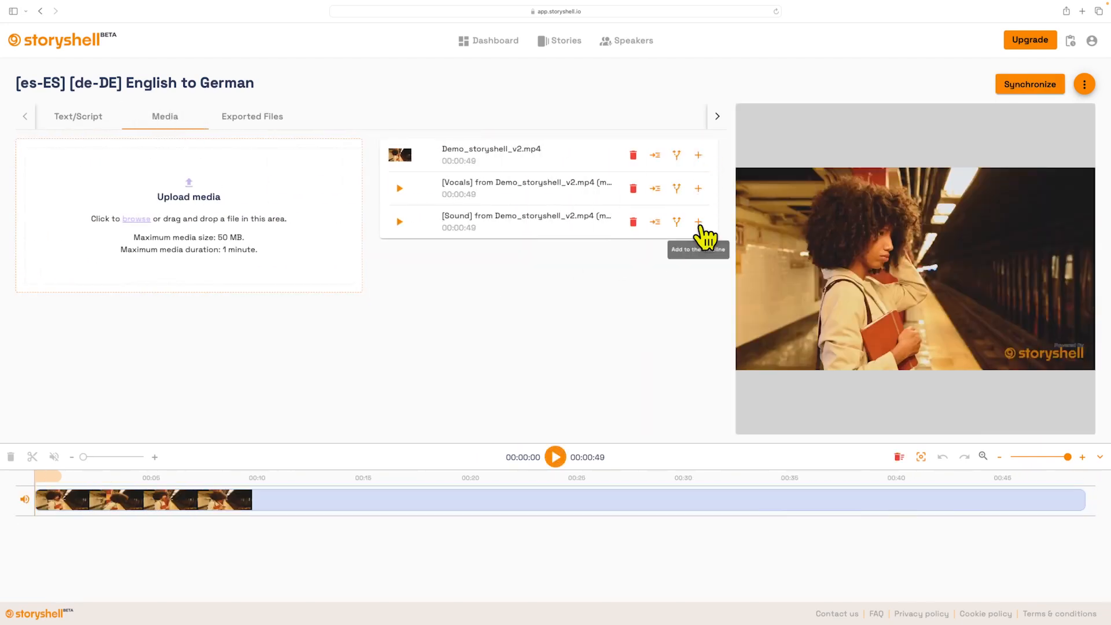
pyautogui.click(699, 223)
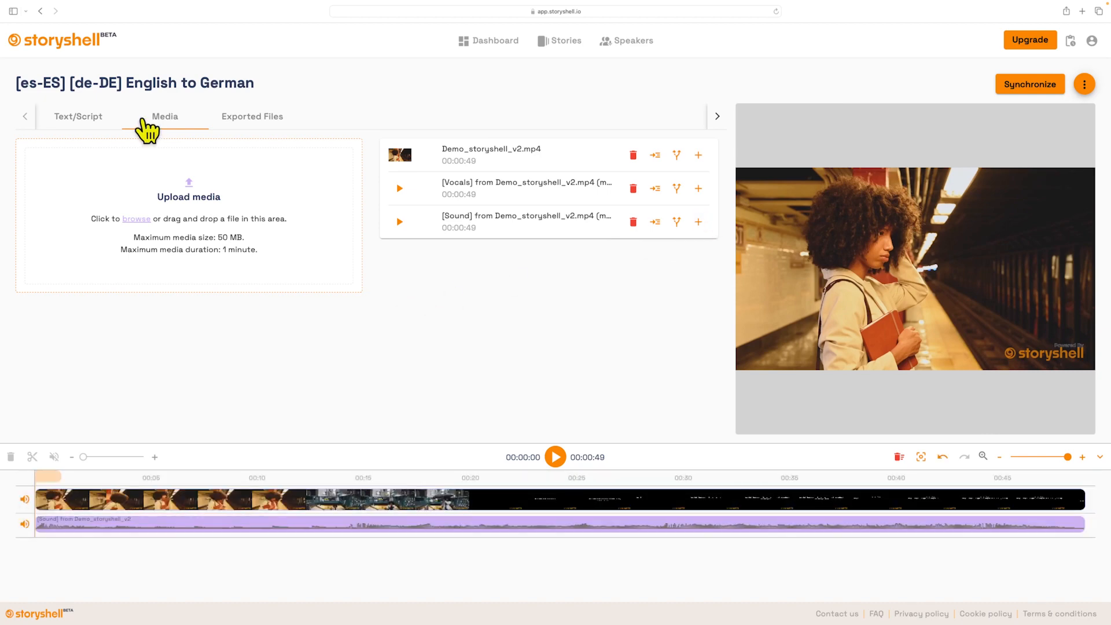
pyautogui.click(84, 117)
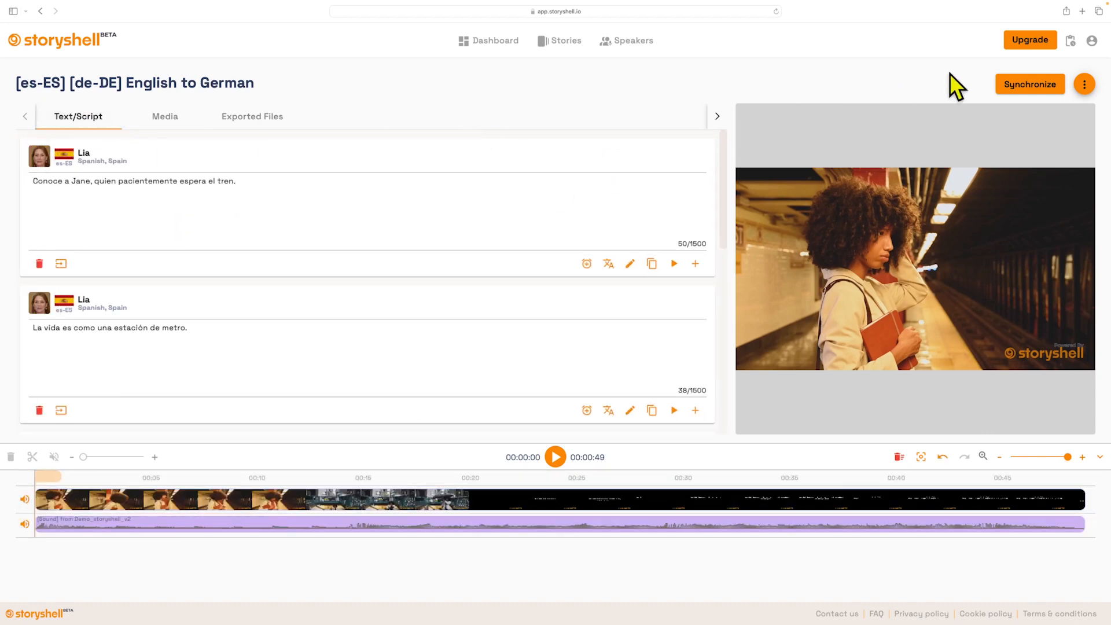
pyautogui.click(1001, 87)
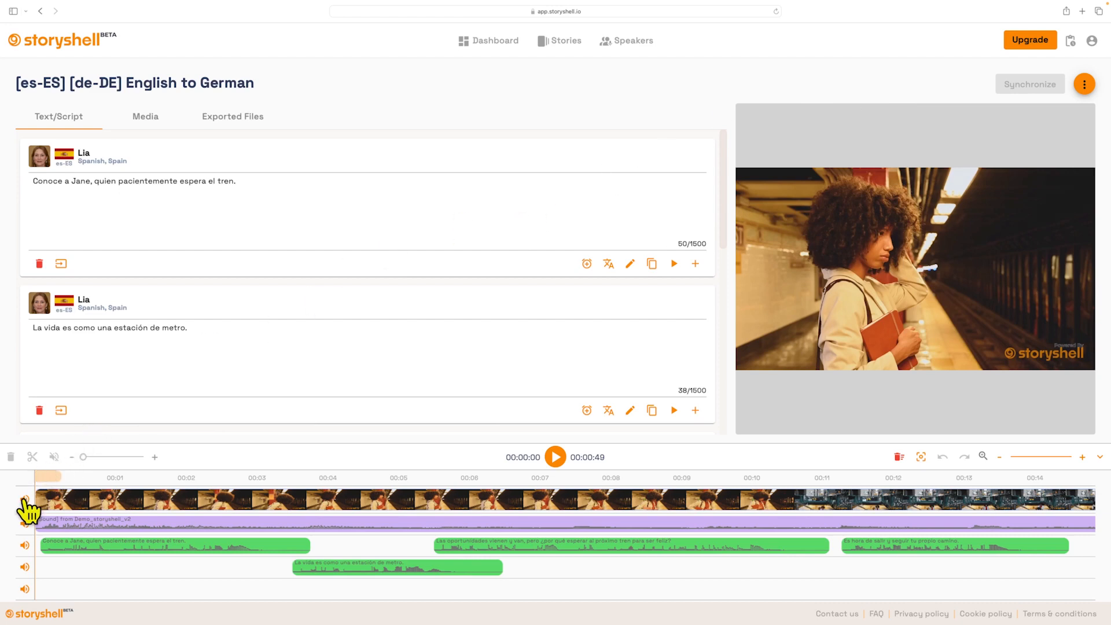
# - Mute the original video track and play the Spanish dub from the start of the timeline
pyautogui.click(557, 458)
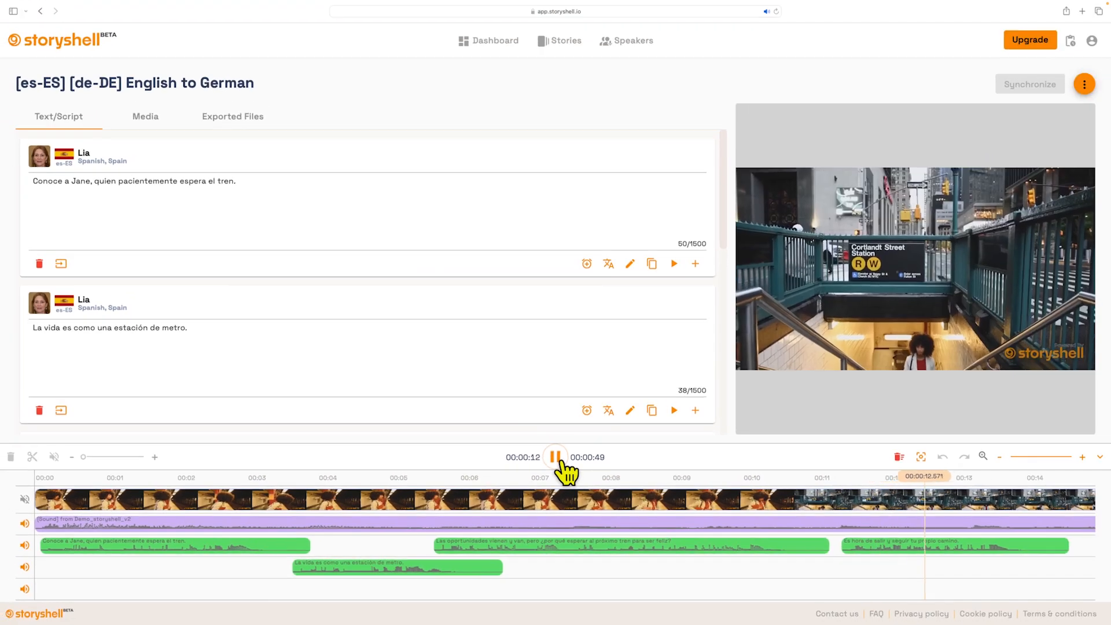
pyautogui.click(557, 459)
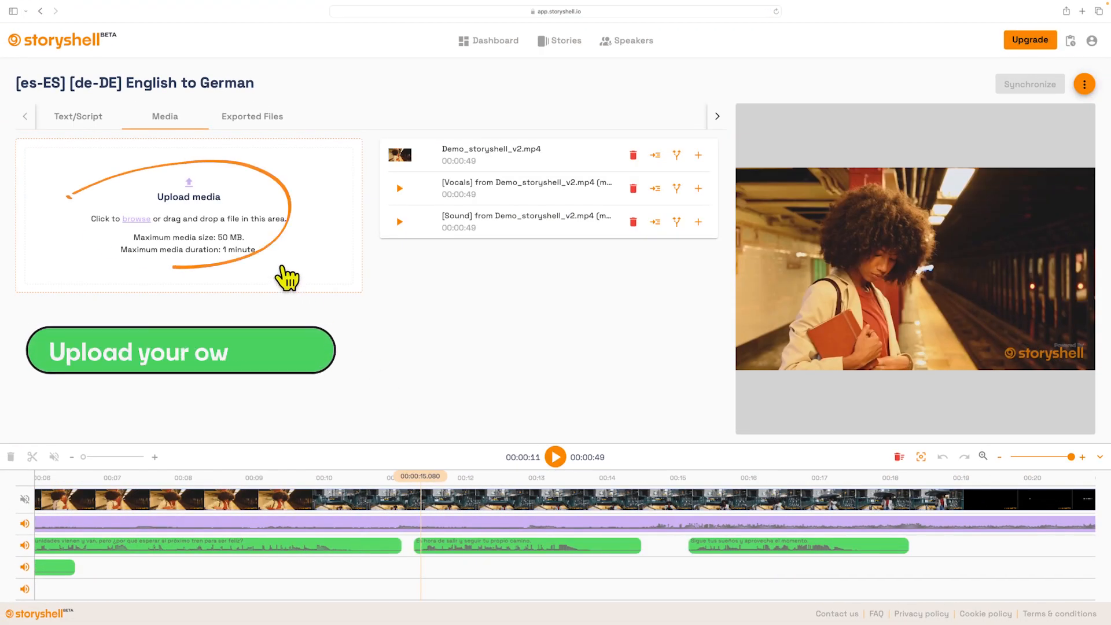
# - Upload the music file That Stomping.wav to the story's media
pyautogui.click(285, 278)
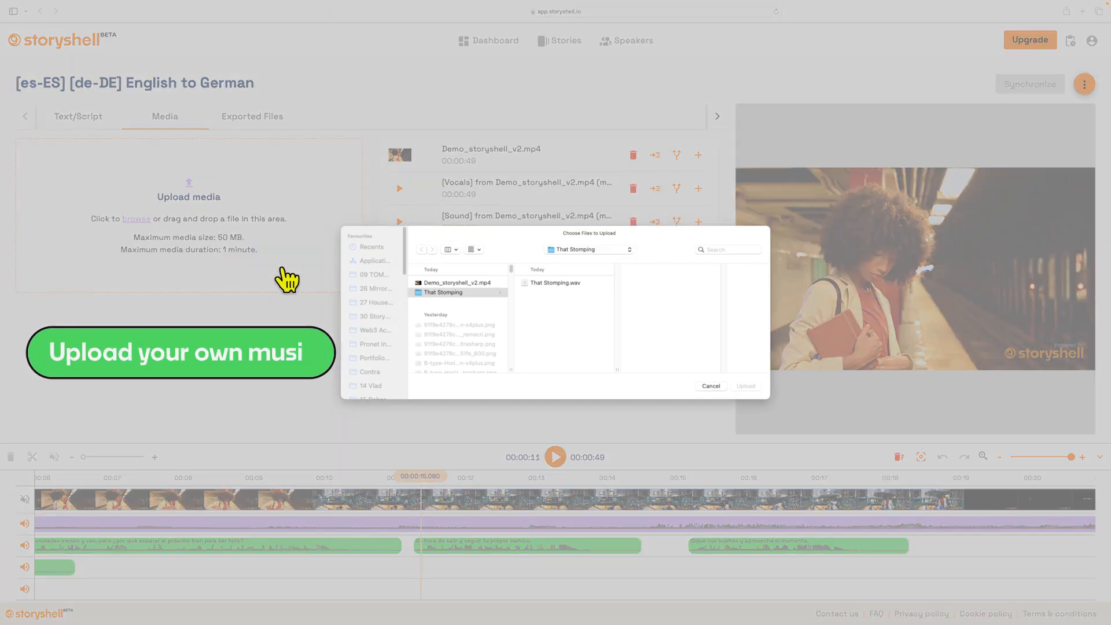
pyautogui.click(560, 283)
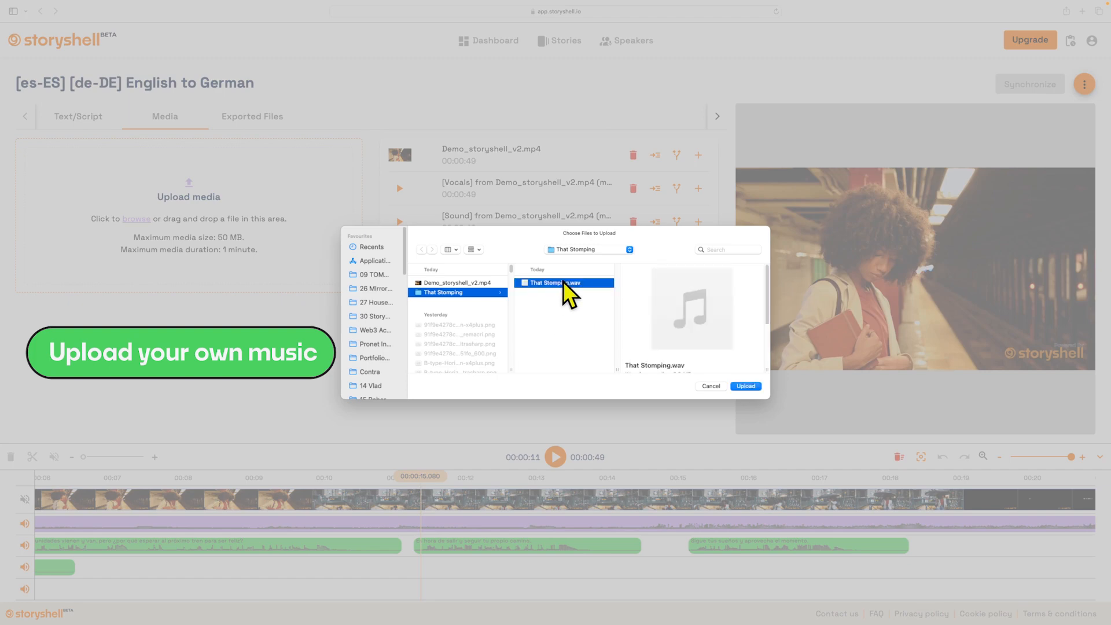
pyautogui.click(744, 386)
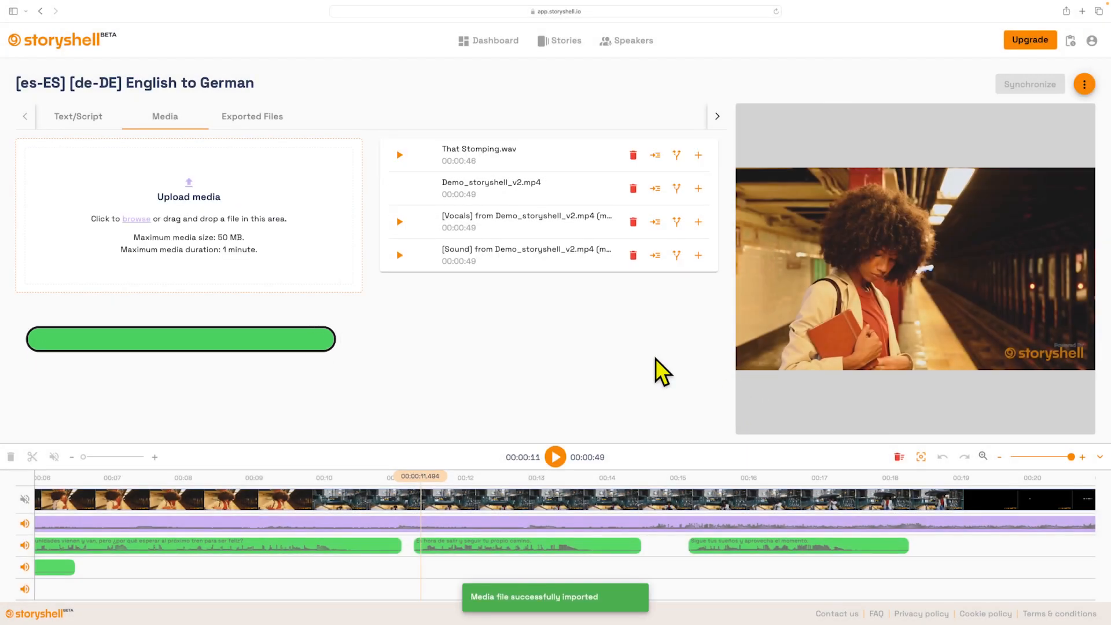
# - Add That Stomping.wav to the timeline and delete the separated sound track of Demo_storyshell_v2 from it
pyautogui.click(700, 156)
pyautogui.click(187, 524)
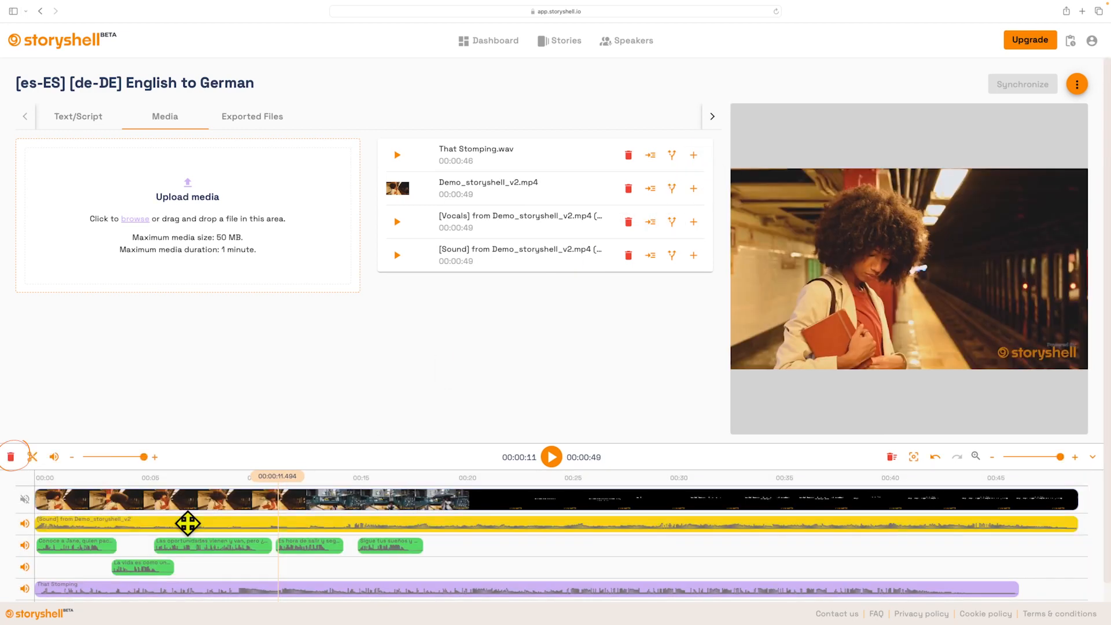
pyautogui.click(11, 457)
# - Preview the dub with the new music and lower the That Stomping track's volume to about a third
pyautogui.click(551, 457)
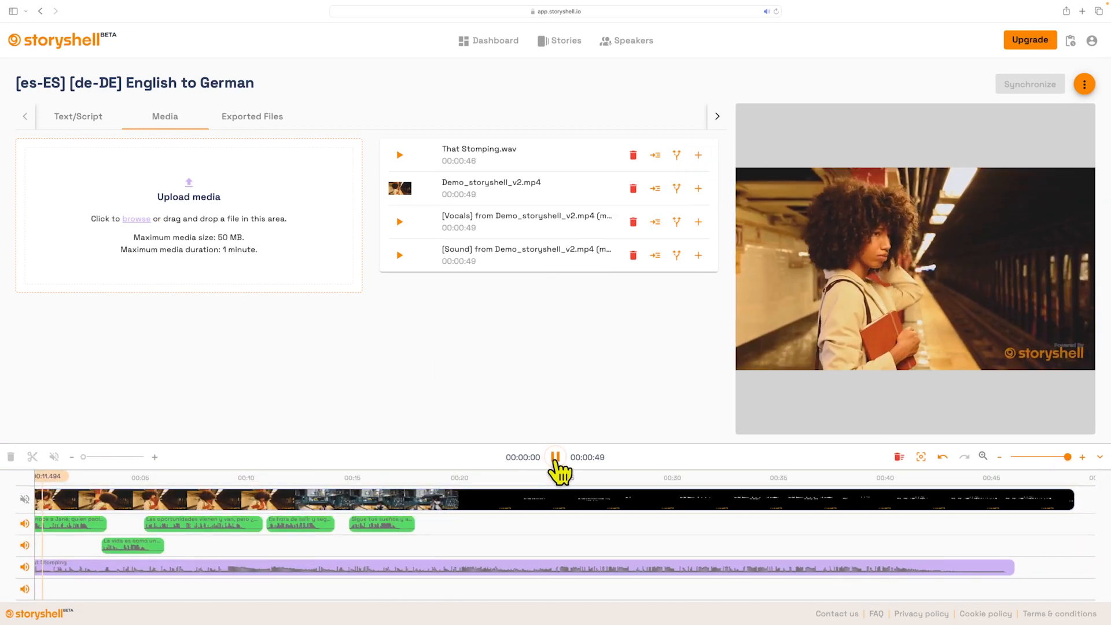
pyautogui.click(555, 459)
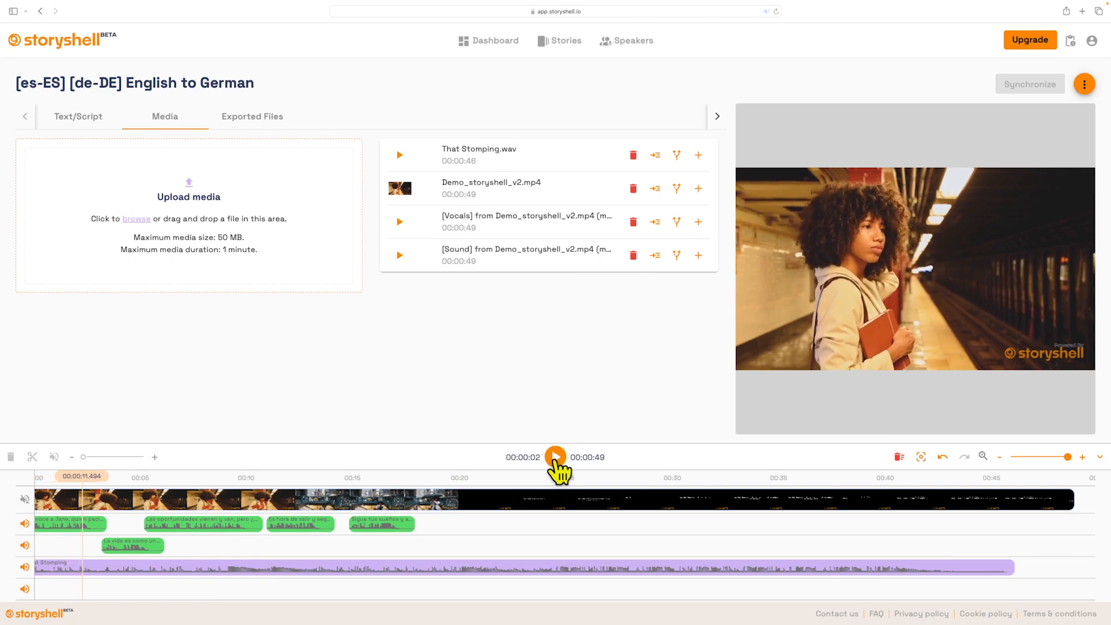
pyautogui.click(123, 564)
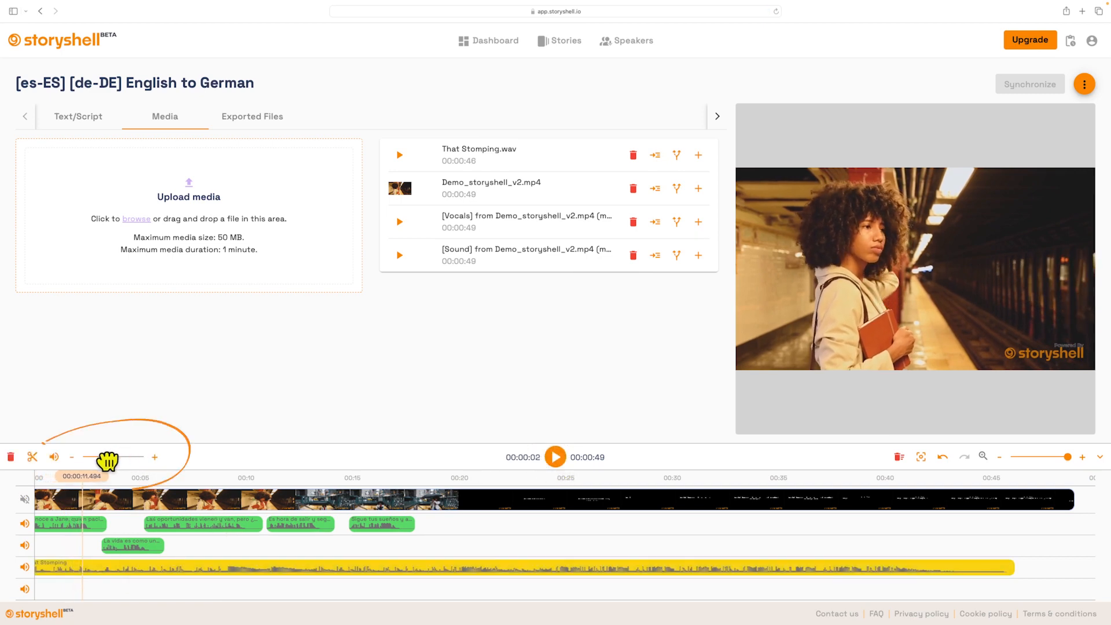
pyautogui.click(556, 457)
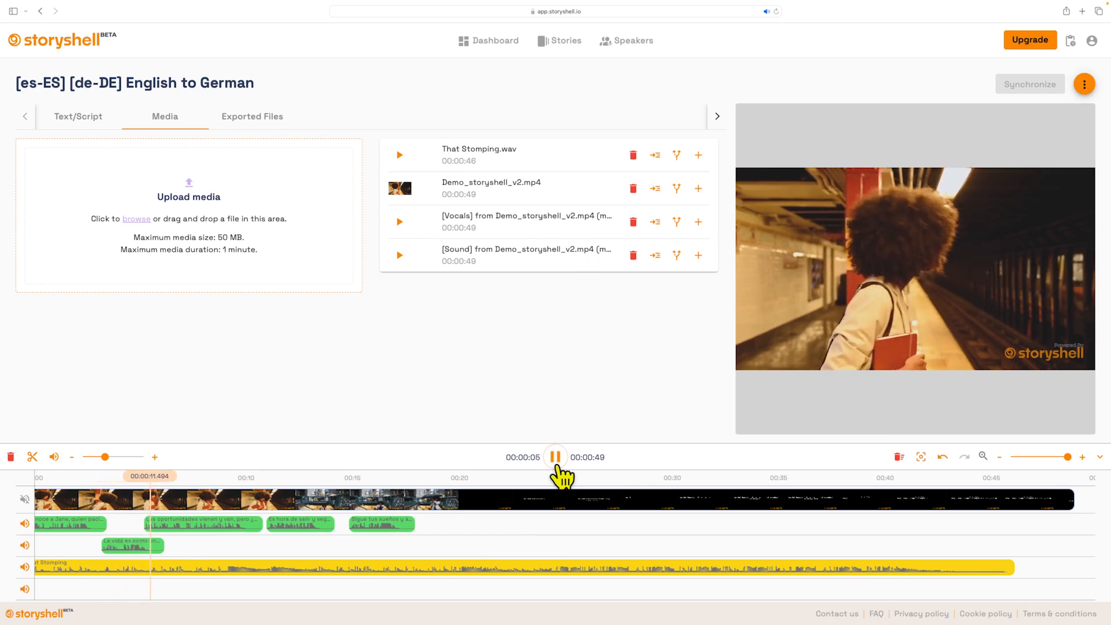
pyautogui.click(556, 457)
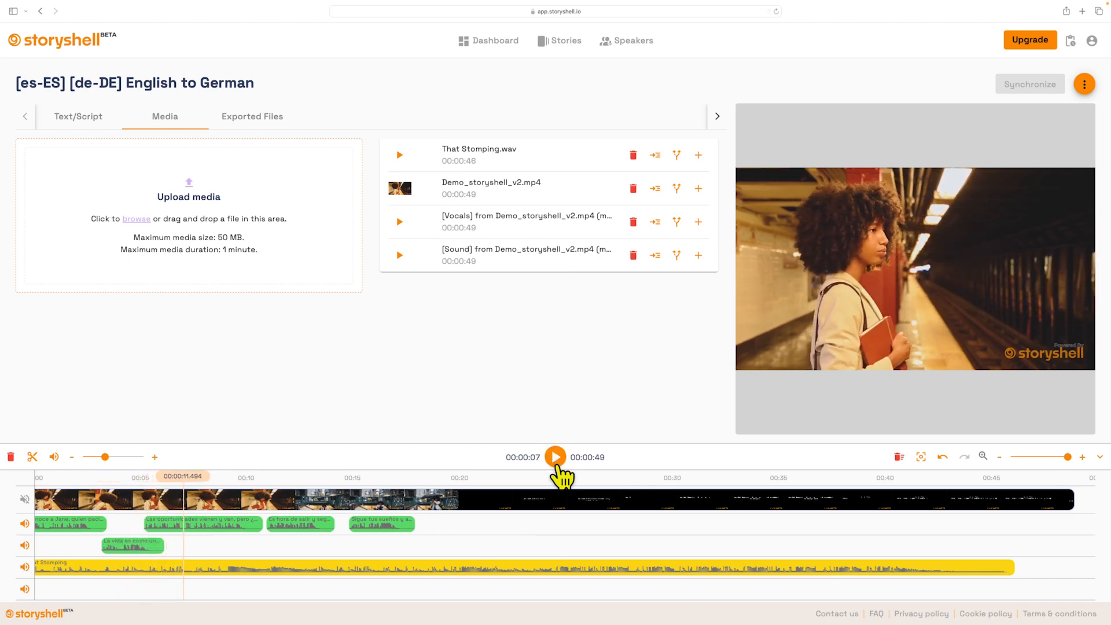
# - Open the export settings for the complete Spanish story
pyautogui.click(1086, 86)
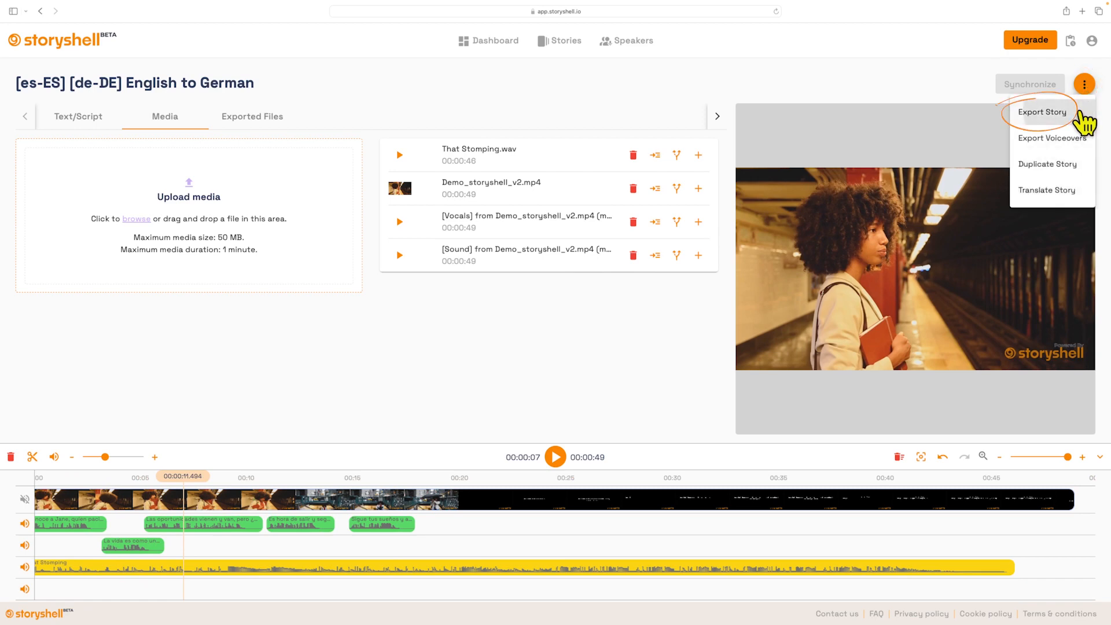
pyautogui.click(1080, 113)
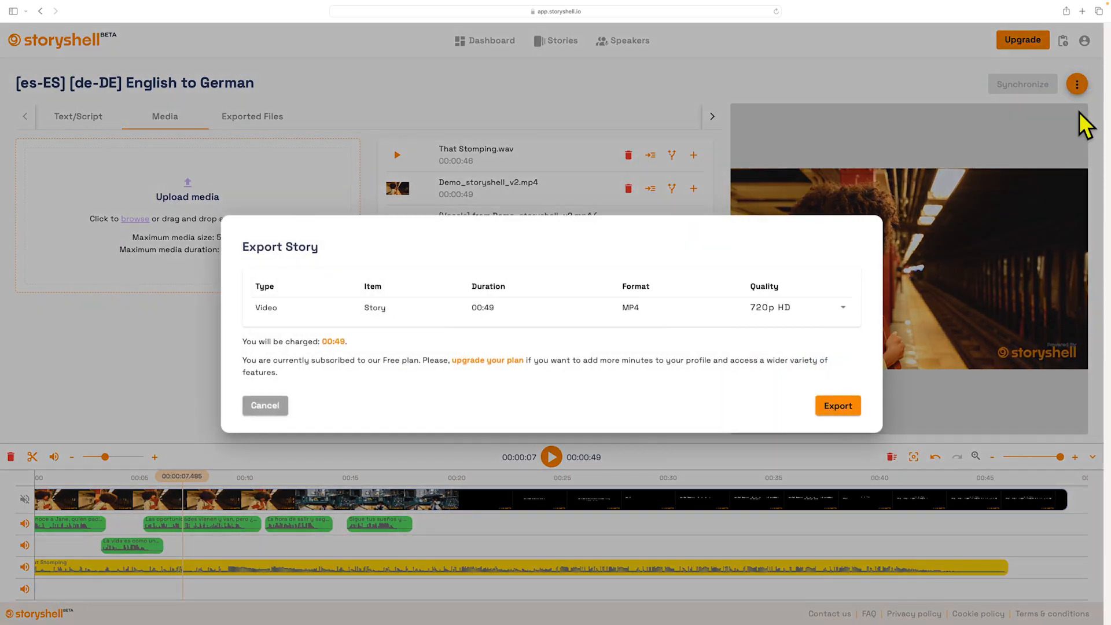